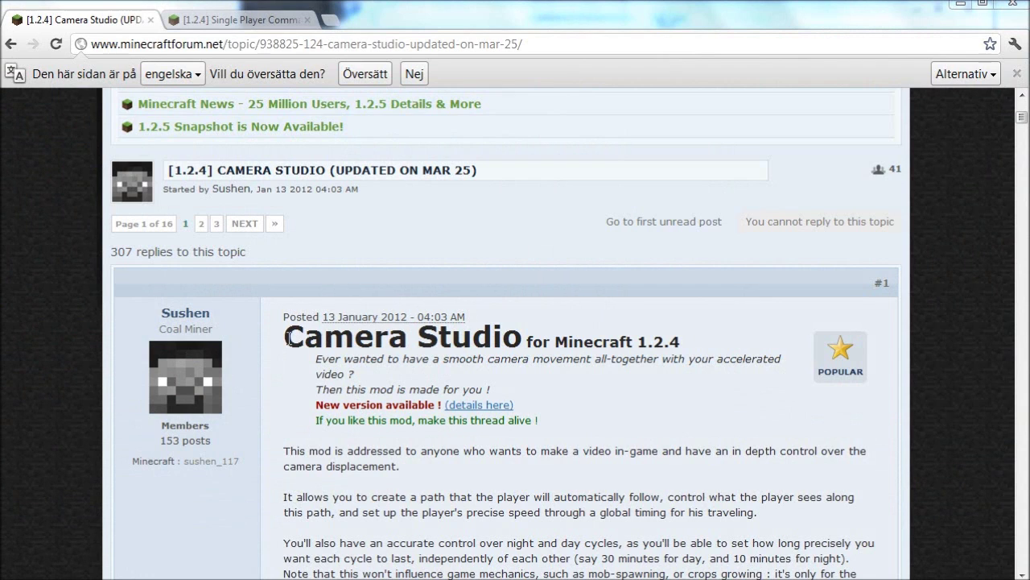
Step: Highlight the Camera Studio heading in the forum post
{"action": "left_click_drag", "start_coordinate": [288, 338], "coordinate": [514, 337]}
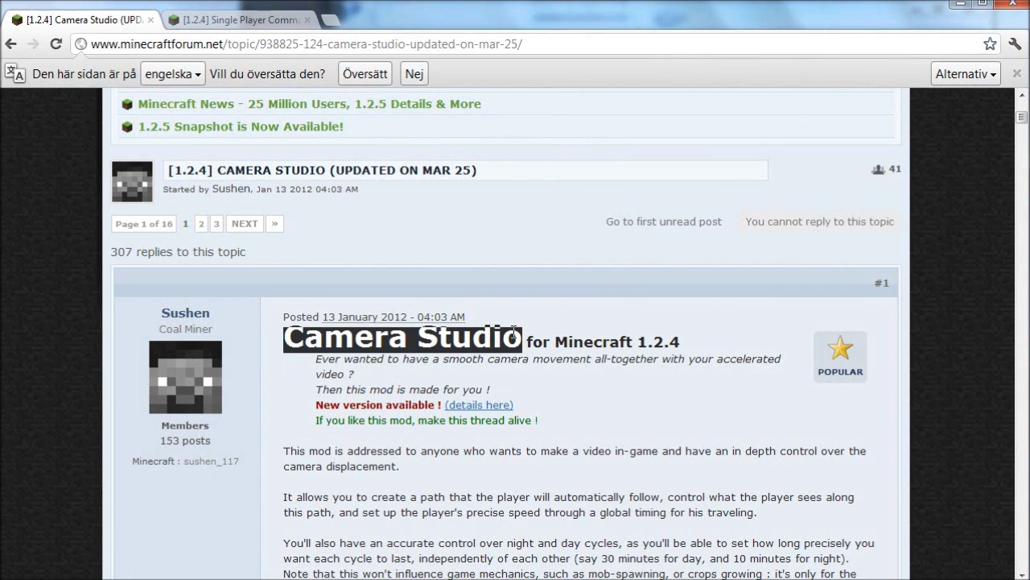
{"action": "left_click", "coordinate": [580, 380]}
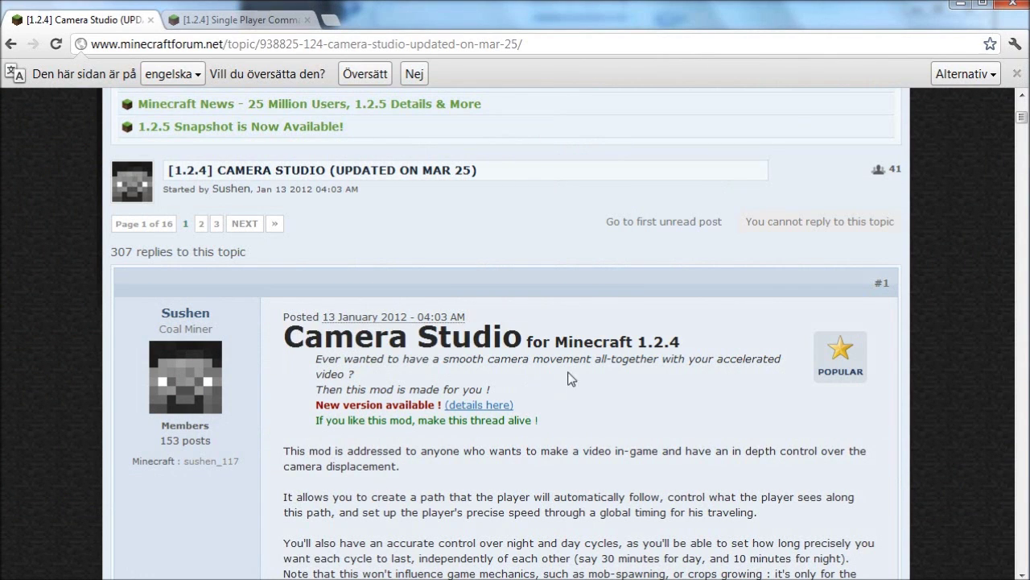
{"action": "mouse_move", "coordinate": [524, 334]}
{"action": "left_mouse_down"}
{"action": "mouse_move", "coordinate": [270, 332]}
{"action": "mouse_move", "coordinate": [514, 338]}
{"action": "left_mouse_up"}
{"action": "left_click", "coordinate": [289, 339]}
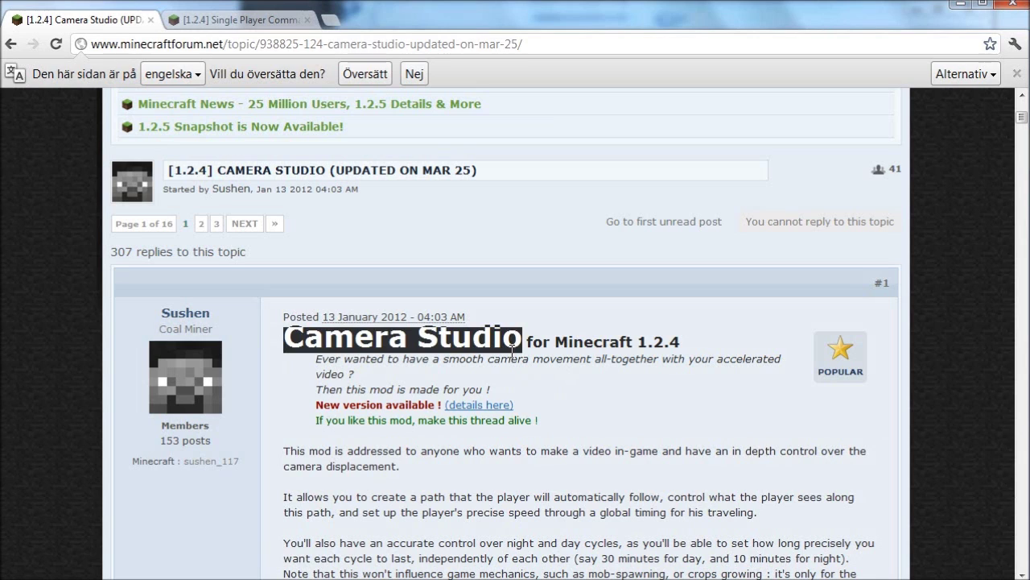
{"action": "left_click", "coordinate": [564, 375]}
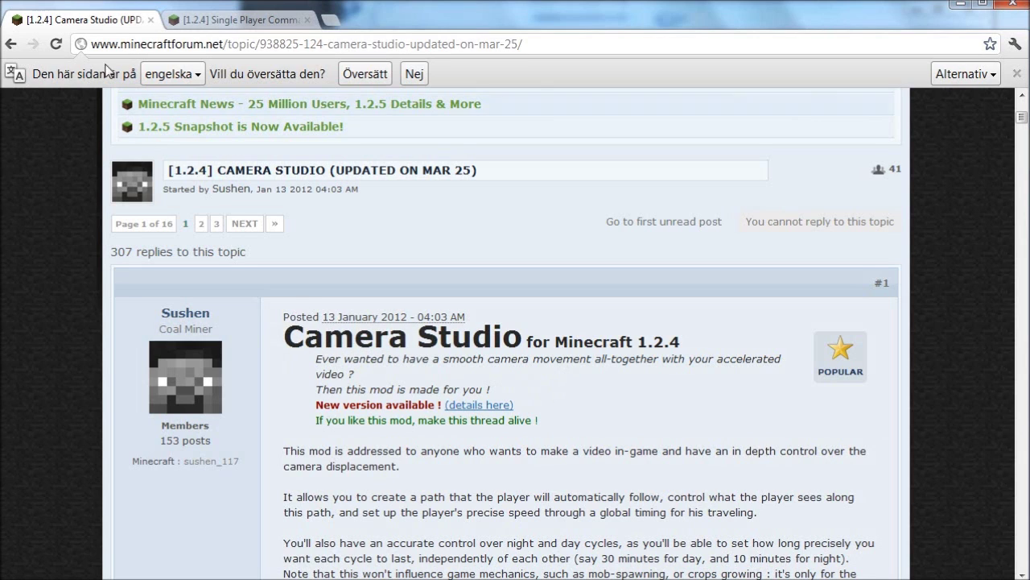
{"action": "left_click_drag", "start_coordinate": [290, 343], "coordinate": [555, 342]}
{"action": "scroll", "coordinate": [533, 342], "scroll_direction": "down", "scroll_amount": 1}
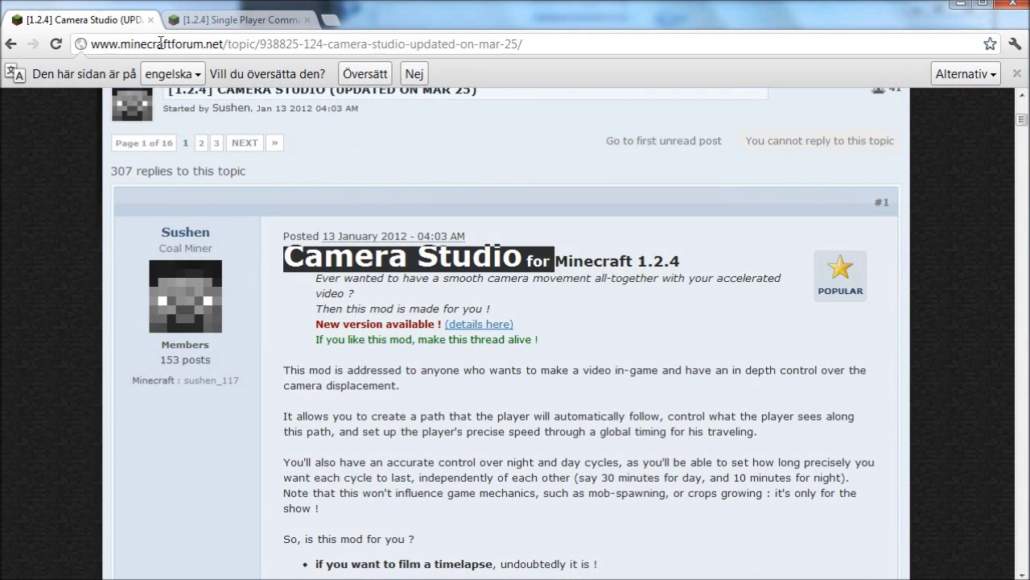
{"action": "left_click", "coordinate": [451, 378]}
Step: Scroll to DOWNLOAD LINKS and open the build 347 link for Minecraft 1.2.4
{"action": "scroll", "coordinate": [492, 405], "scroll_direction": "down", "scroll_amount": 15}
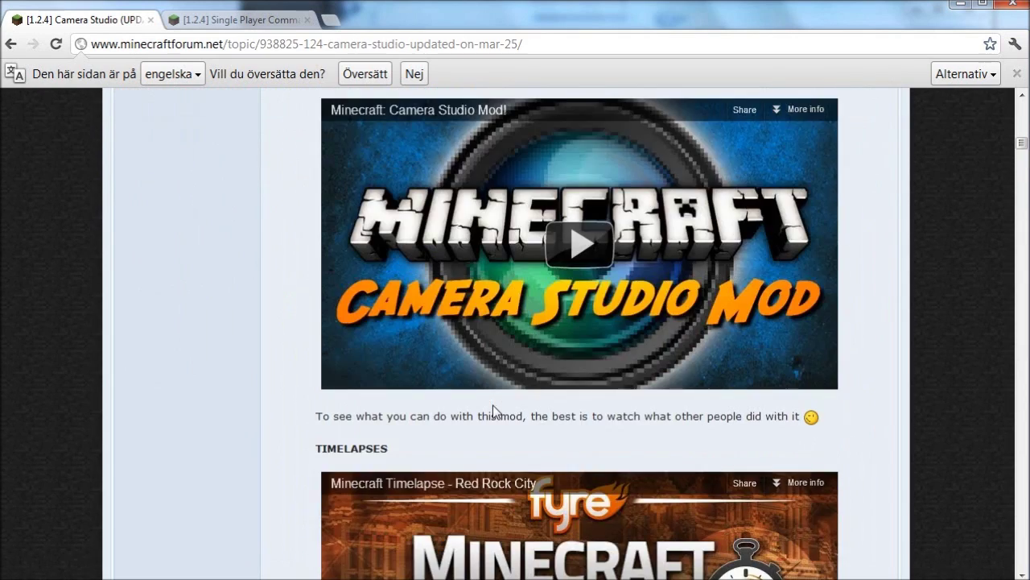
{"action": "scroll", "coordinate": [492, 412], "scroll_direction": "down", "scroll_amount": 15}
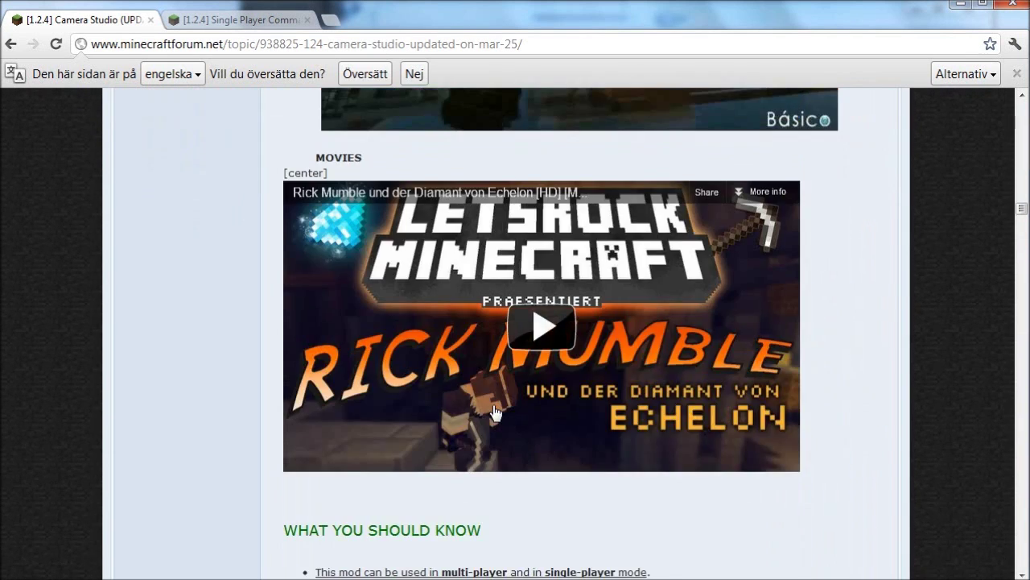
{"action": "scroll", "coordinate": [495, 413], "scroll_direction": "up", "scroll_amount": 2}
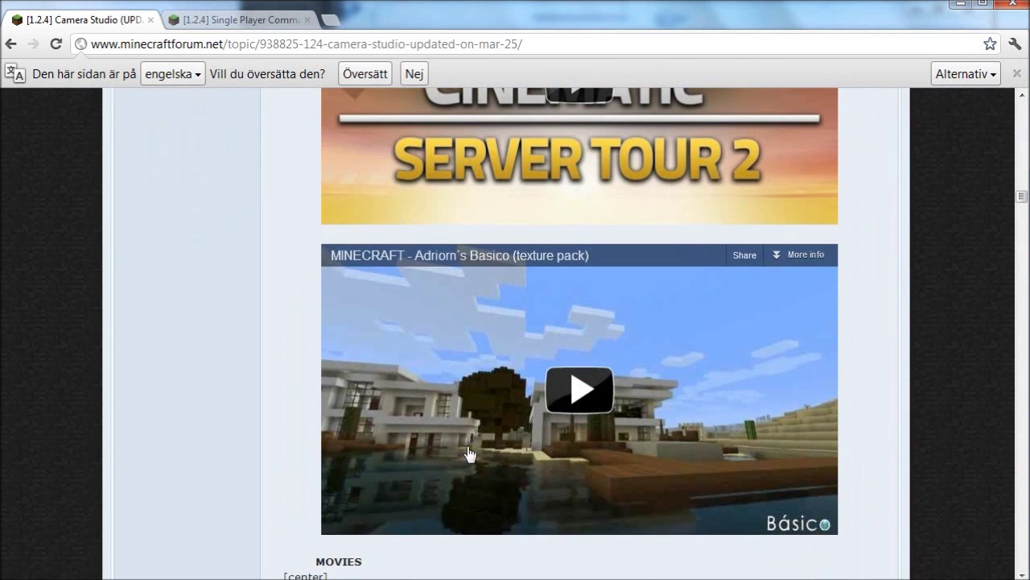
{"action": "scroll", "coordinate": [472, 447], "scroll_direction": "down", "scroll_amount": 1}
{"action": "scroll", "coordinate": [550, 322], "scroll_direction": "down", "scroll_amount": 13}
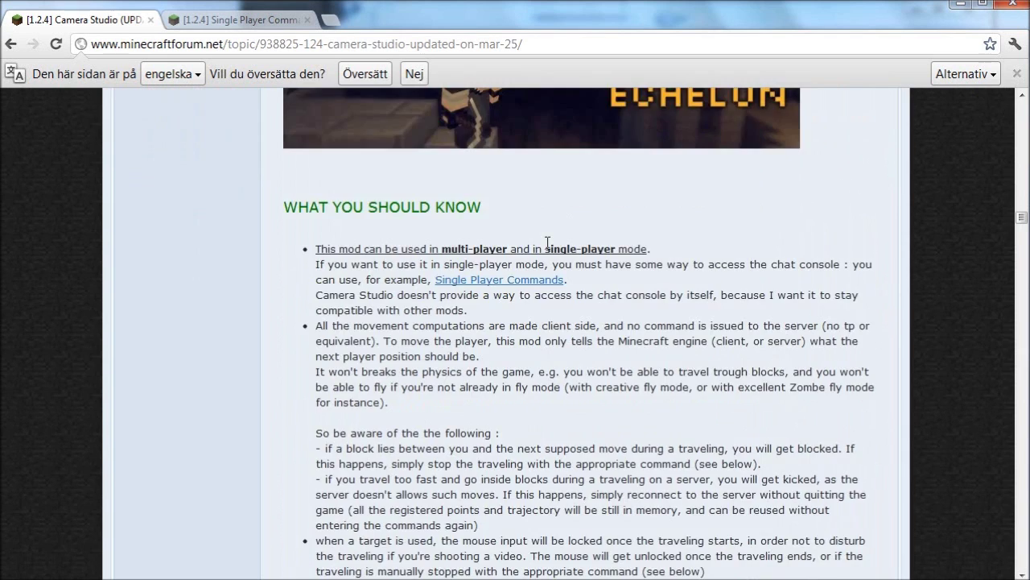
{"action": "scroll", "coordinate": [554, 247], "scroll_direction": "down", "scroll_amount": 5}
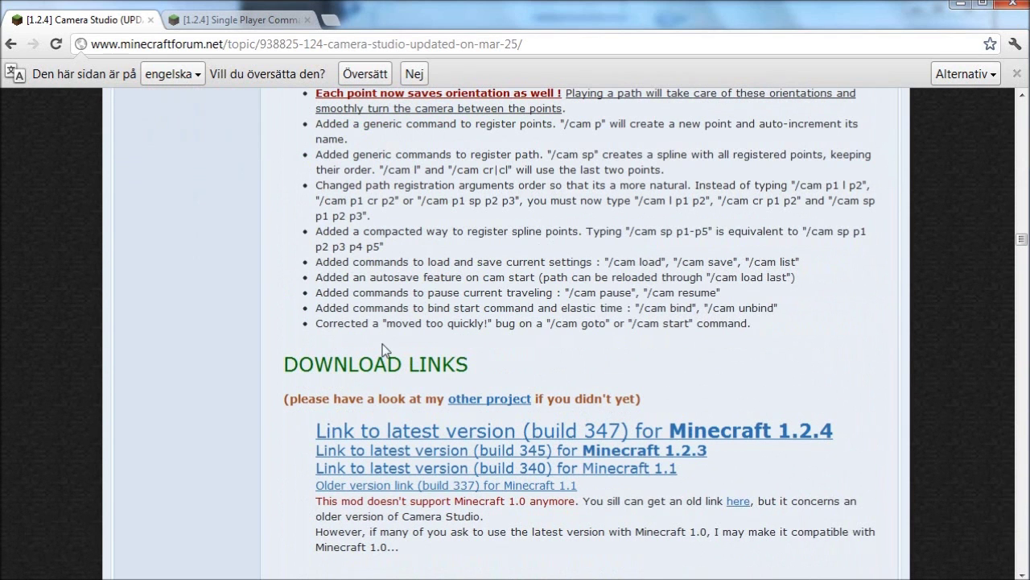
{"action": "left_click_drag", "start_coordinate": [336, 366], "coordinate": [441, 366]}
{"action": "left_click", "coordinate": [302, 432]}
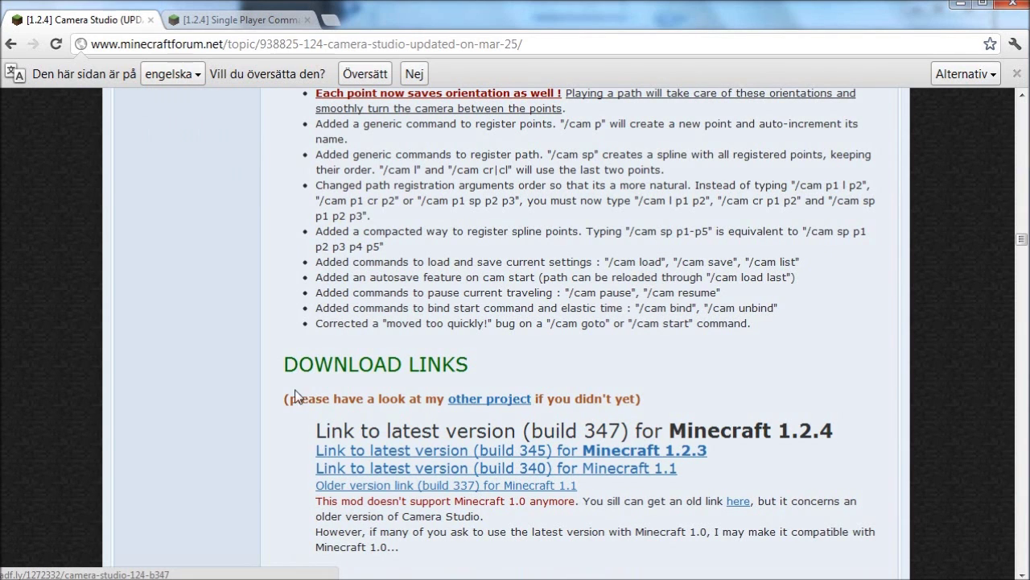
Step: Switch to the Single Player Commands thread and highlight its title
{"action": "left_click", "coordinate": [246, 23]}
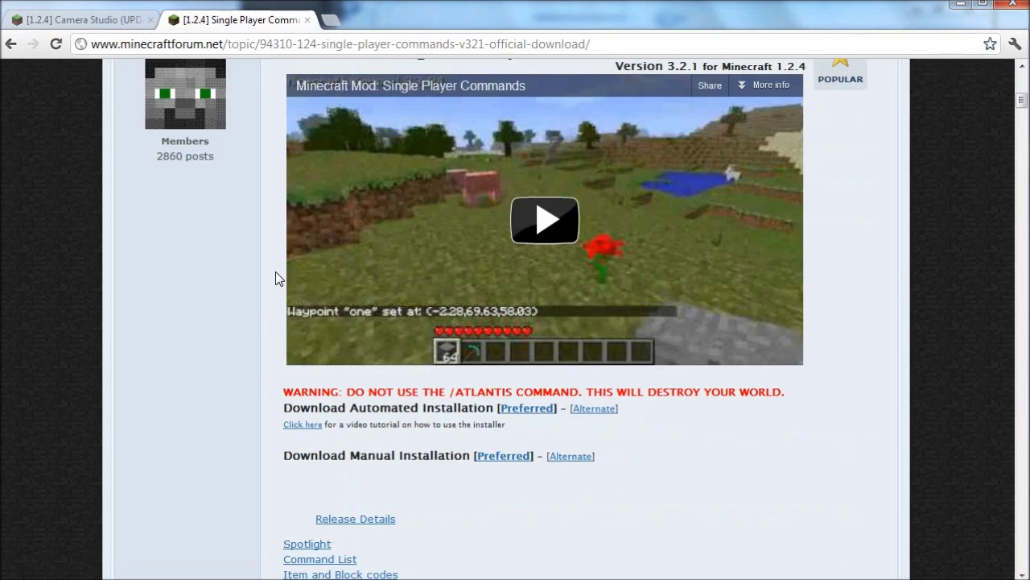
{"action": "scroll", "coordinate": [276, 277], "scroll_direction": "up", "scroll_amount": 1}
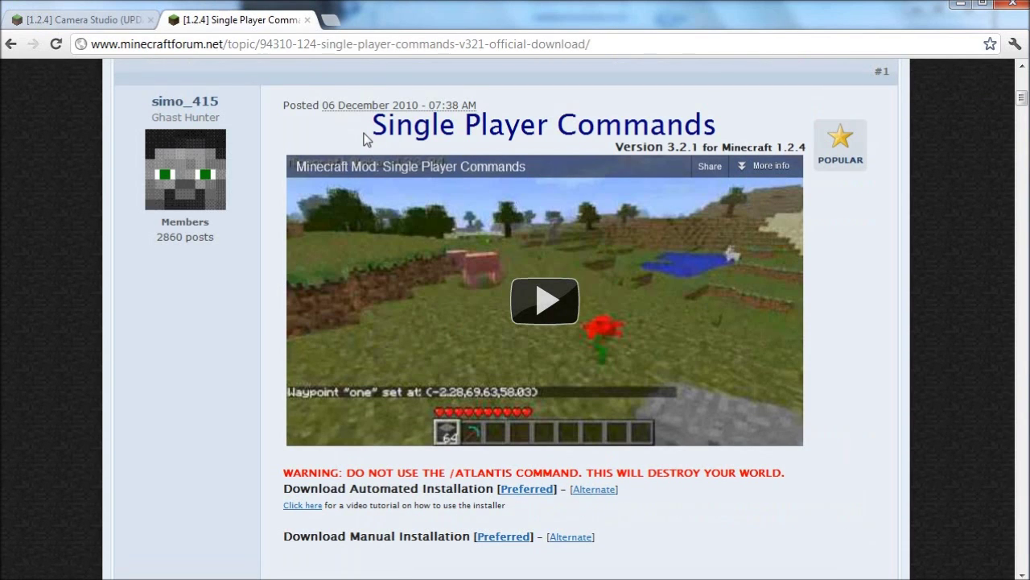
{"action": "left_click_drag", "start_coordinate": [374, 129], "coordinate": [716, 127]}
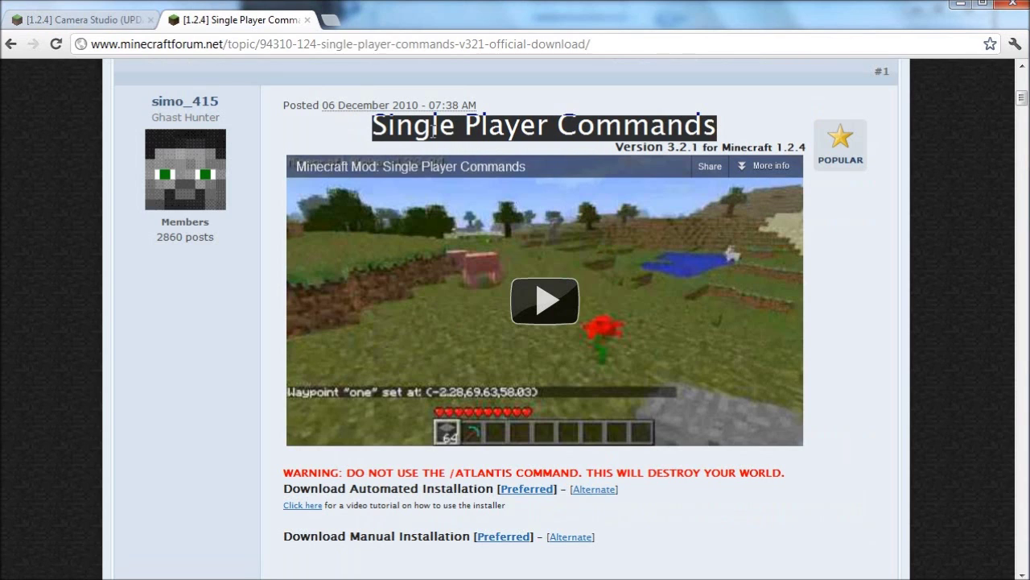
{"action": "left_click", "coordinate": [355, 137]}
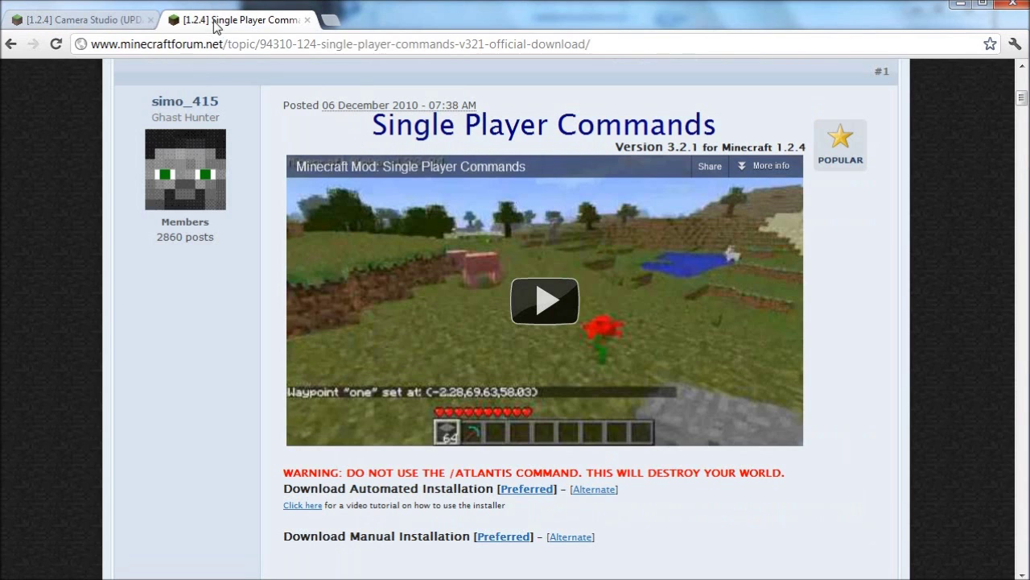
{"action": "left_click_drag", "start_coordinate": [380, 125], "coordinate": [633, 128]}
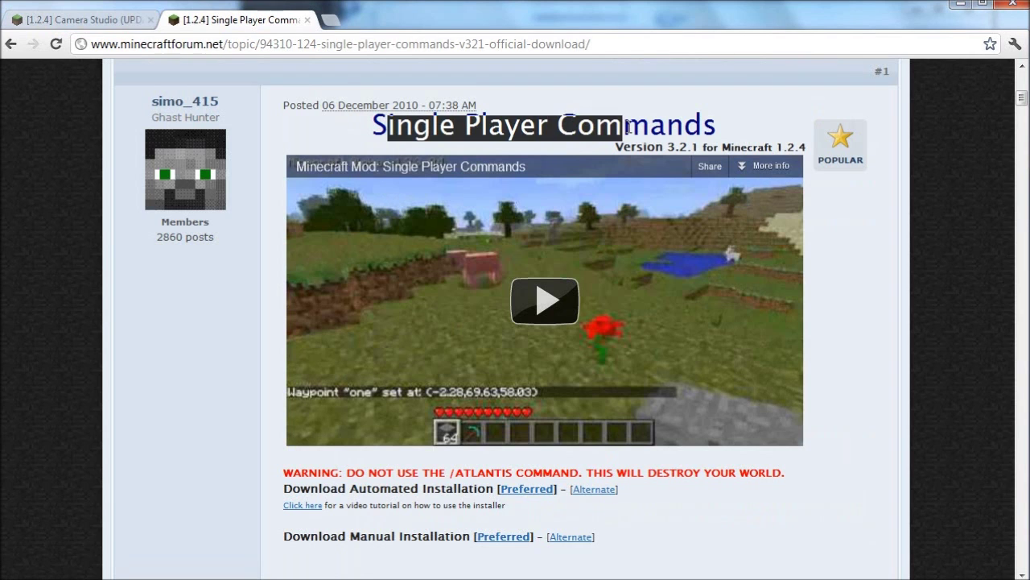
Step: Scroll to the Automated and Manual installation download links
{"action": "scroll", "coordinate": [558, 143], "scroll_direction": "down", "scroll_amount": 1}
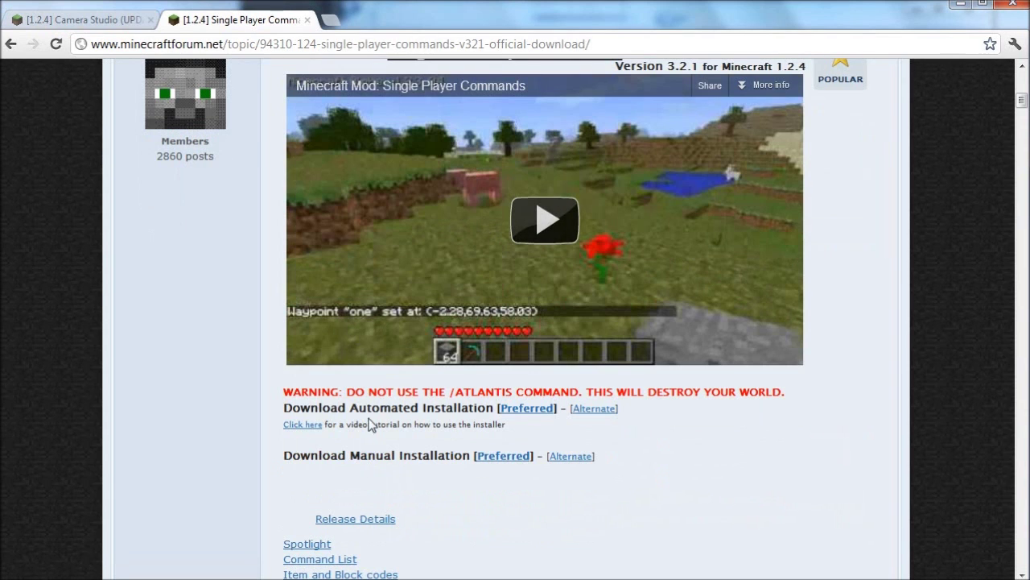
{"action": "left_click_drag", "start_coordinate": [360, 455], "coordinate": [402, 456]}
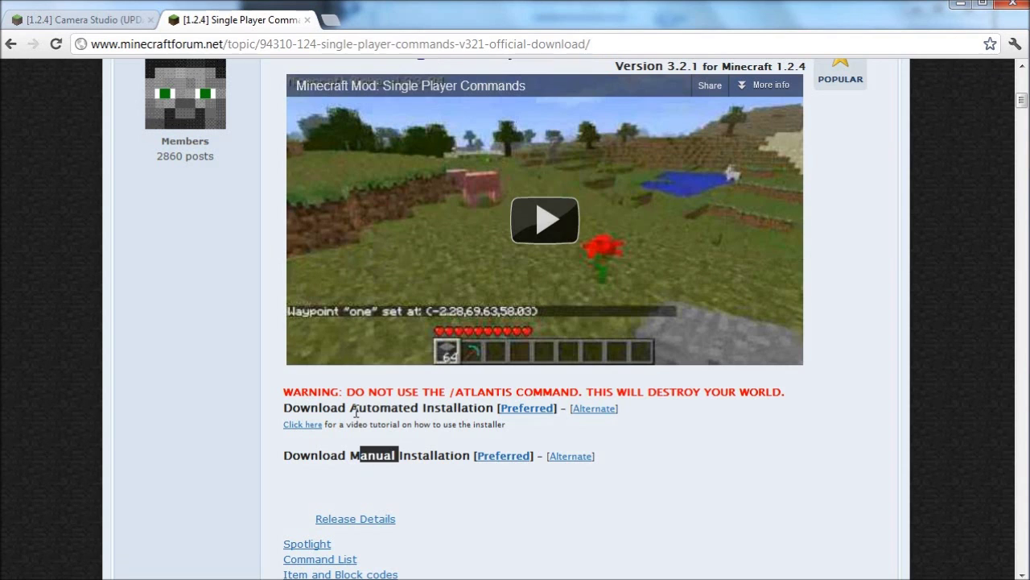
{"action": "left_click_drag", "start_coordinate": [358, 408], "coordinate": [421, 409]}
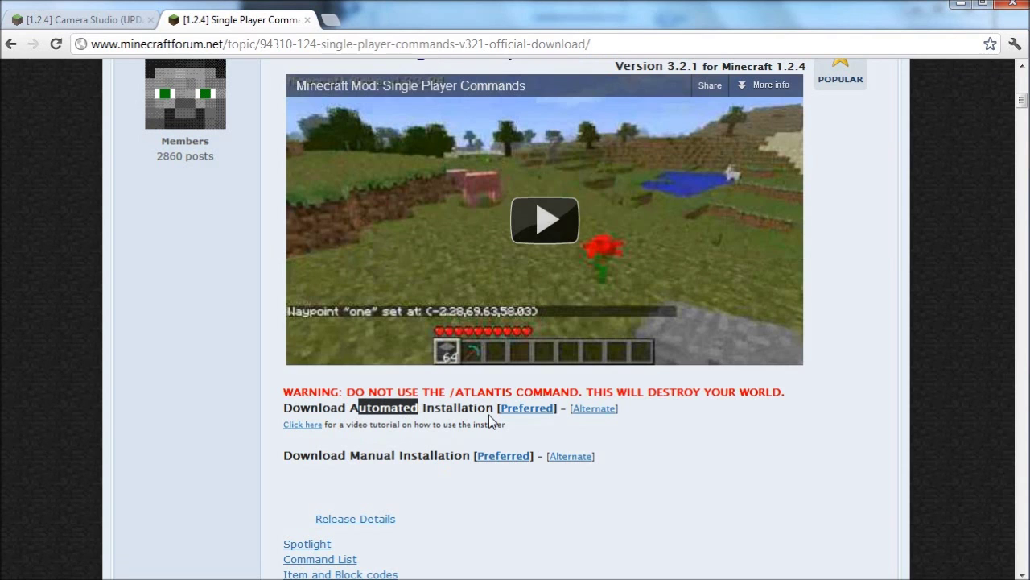
{"action": "left_click", "coordinate": [583, 428]}
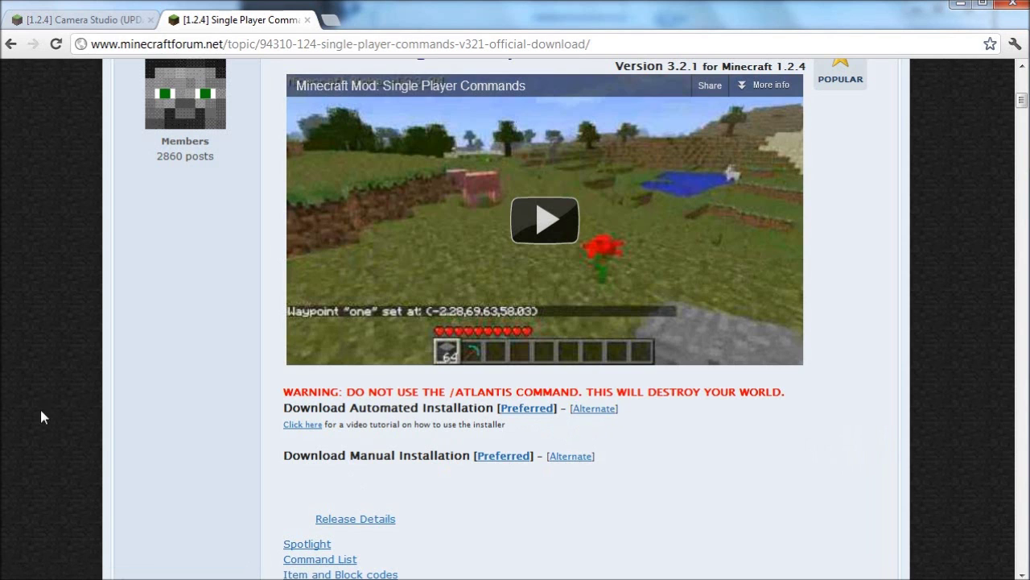
Step: Review the Camera Studio zip and Single Player Commands jar in the Camera Mod folder
{"action": "left_click", "coordinate": [50, 559]}
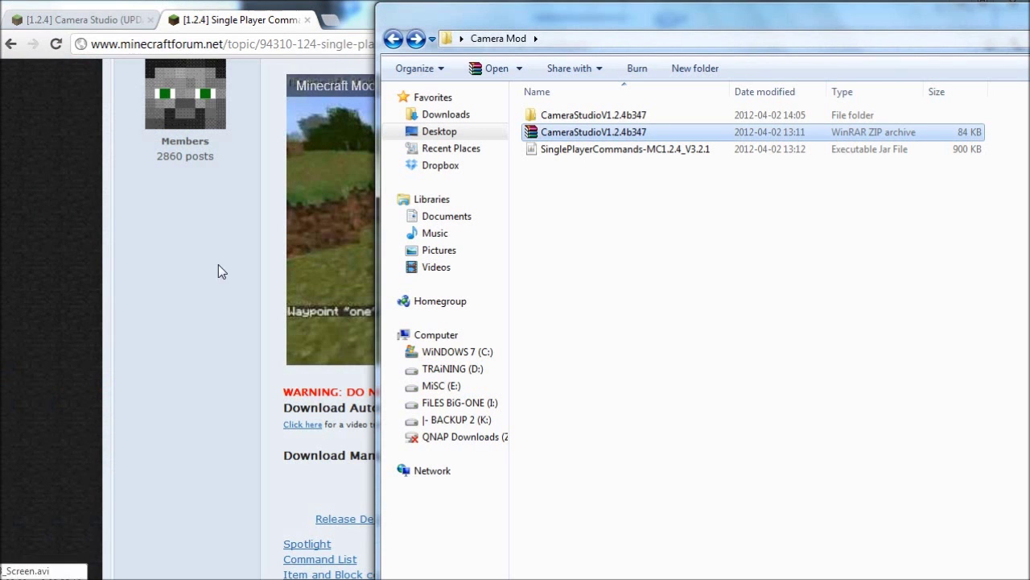
{"action": "left_click_drag", "start_coordinate": [597, 20], "coordinate": [588, 23]}
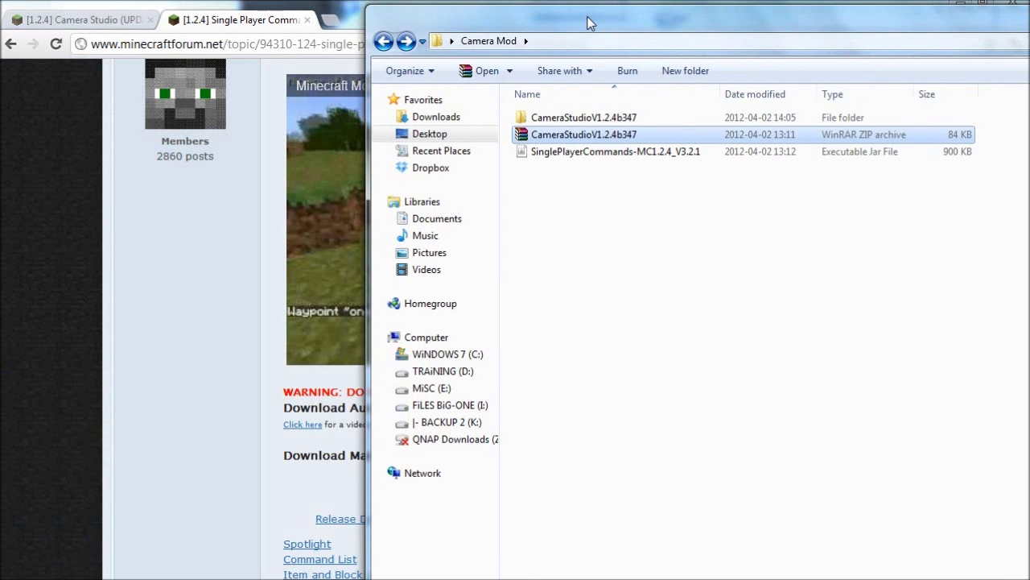
{"action": "left_click", "coordinate": [581, 187]}
{"action": "left_click", "coordinate": [563, 156]}
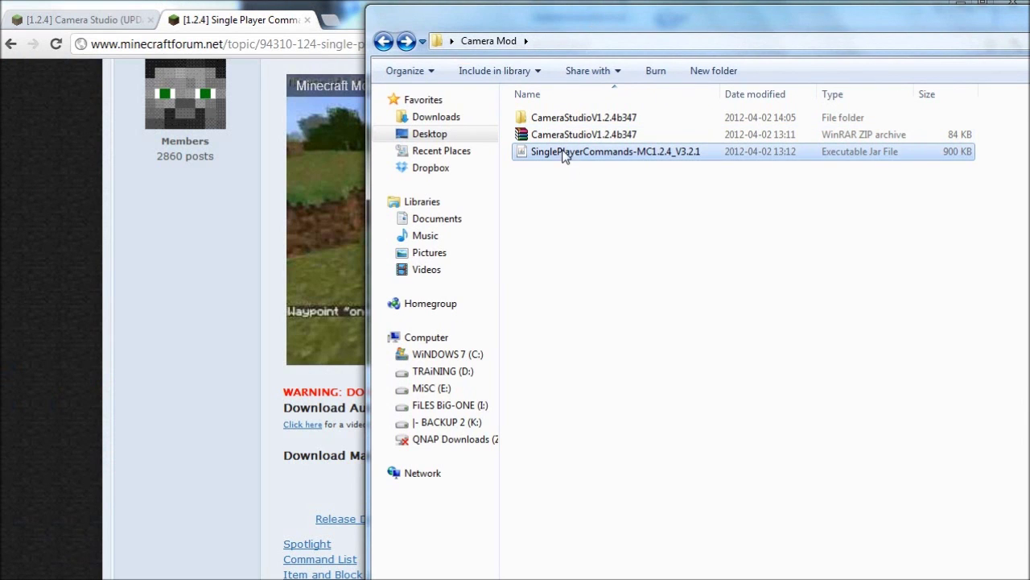
{"action": "left_click", "coordinate": [585, 137]}
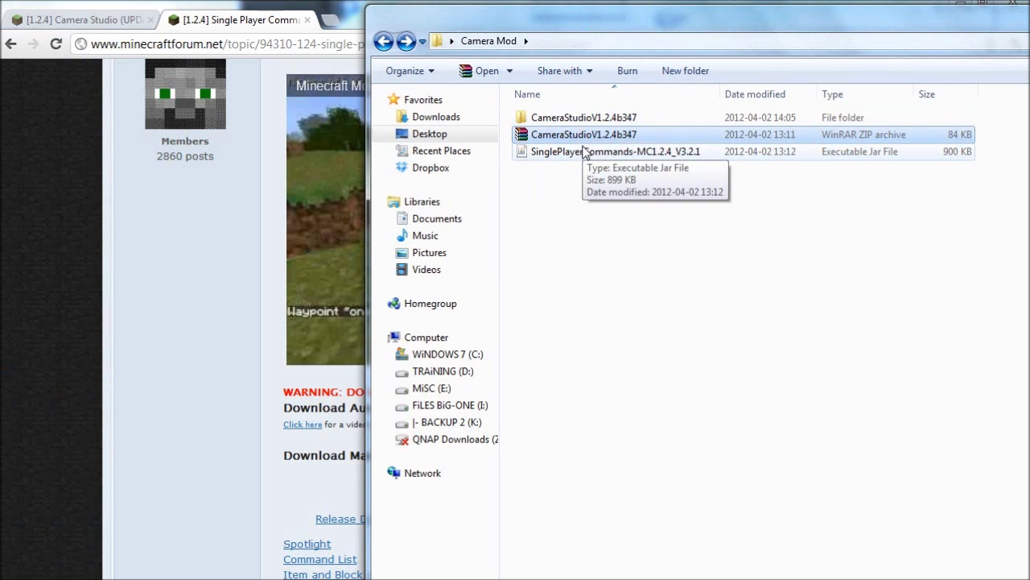
{"action": "left_click", "coordinate": [613, 274]}
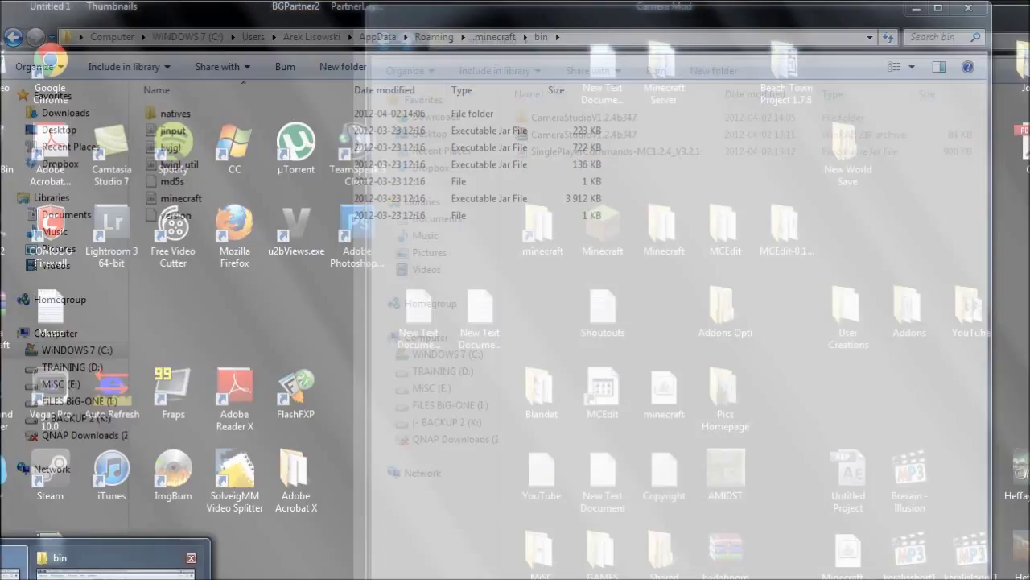
Step: Open minecraft.jar from the bin folder with WinRAR archiver
{"action": "left_click", "coordinate": [89, 563]}
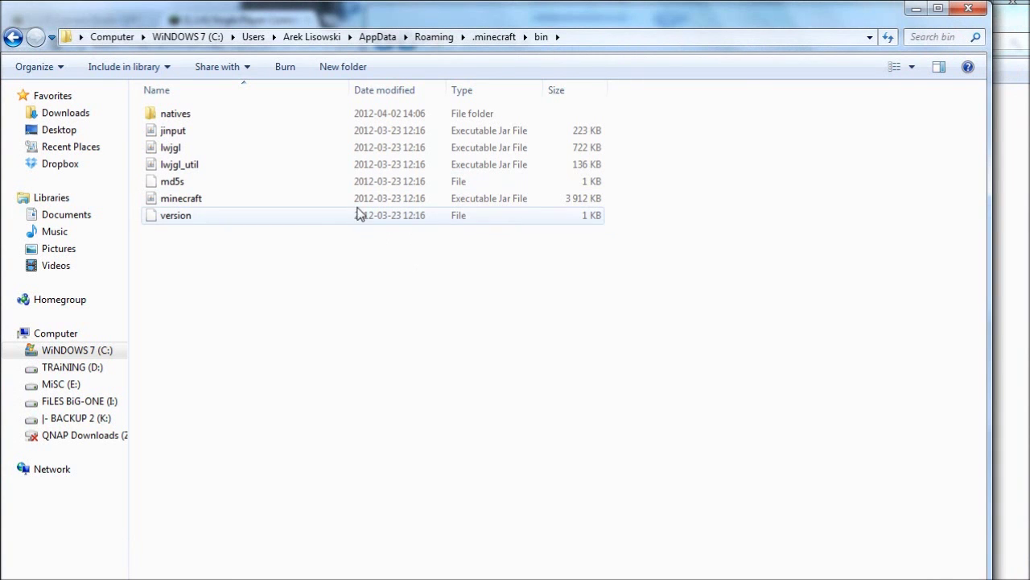
{"action": "right_click", "coordinate": [194, 204]}
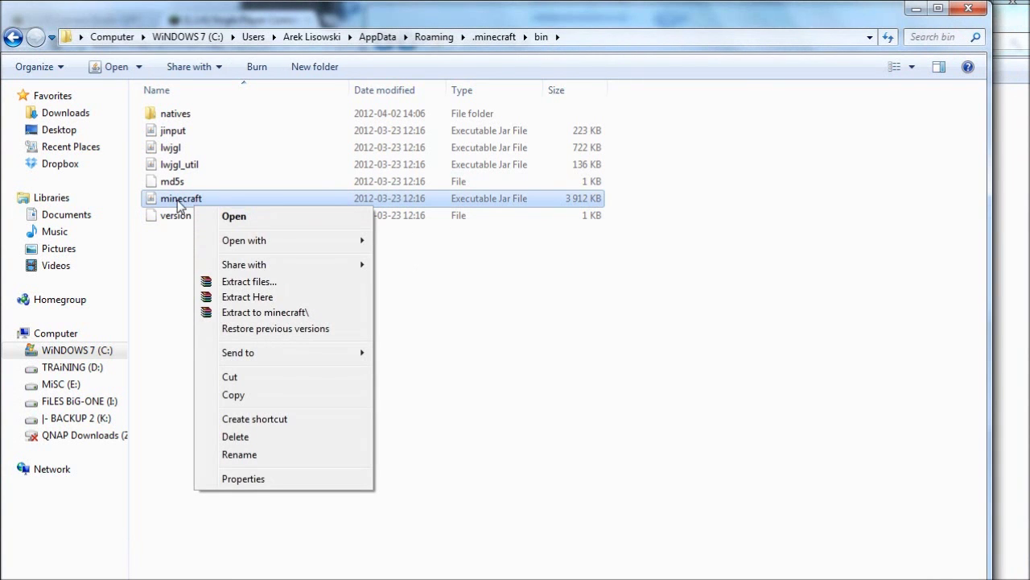
{"action": "mouse_move", "coordinate": [246, 246]}
{"action": "left_click", "coordinate": [439, 274]}
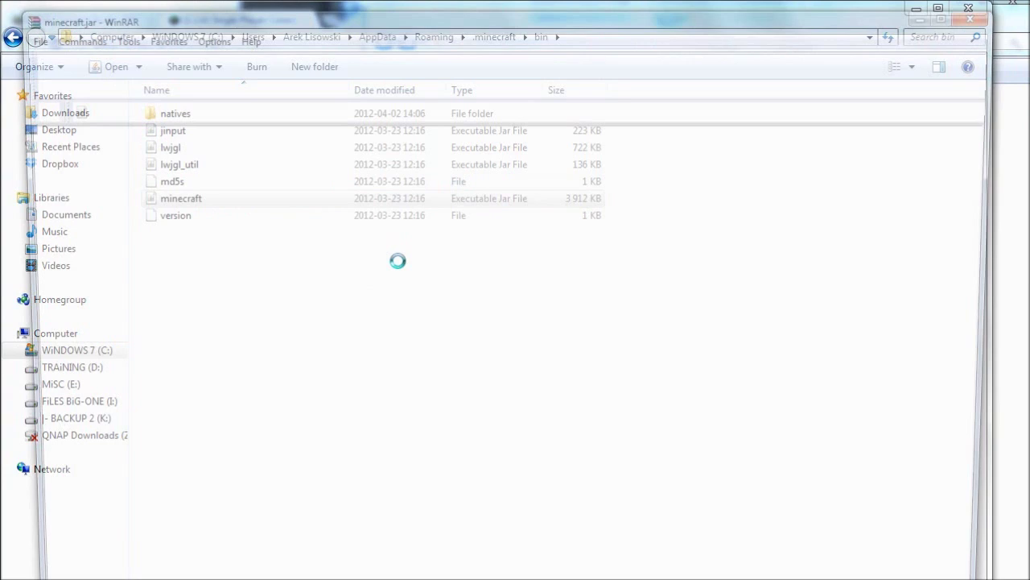
{"action": "left_click_drag", "start_coordinate": [261, 18], "coordinate": [256, 32]}
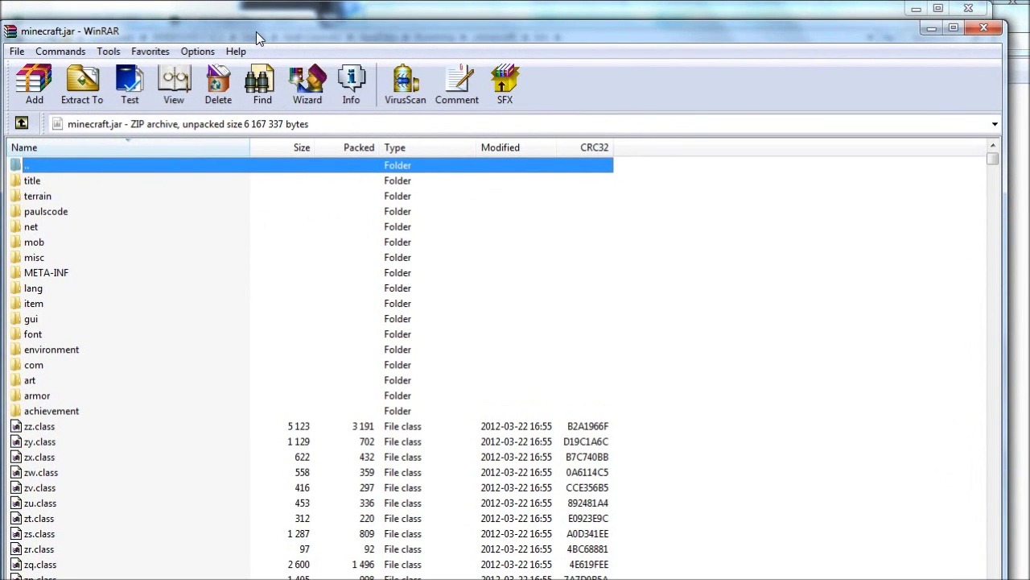
Step: Add the sushen folder and yf.class from CameraStudioV1.2.4b347 into minecraft.jar
{"action": "left_click", "coordinate": [1016, 32]}
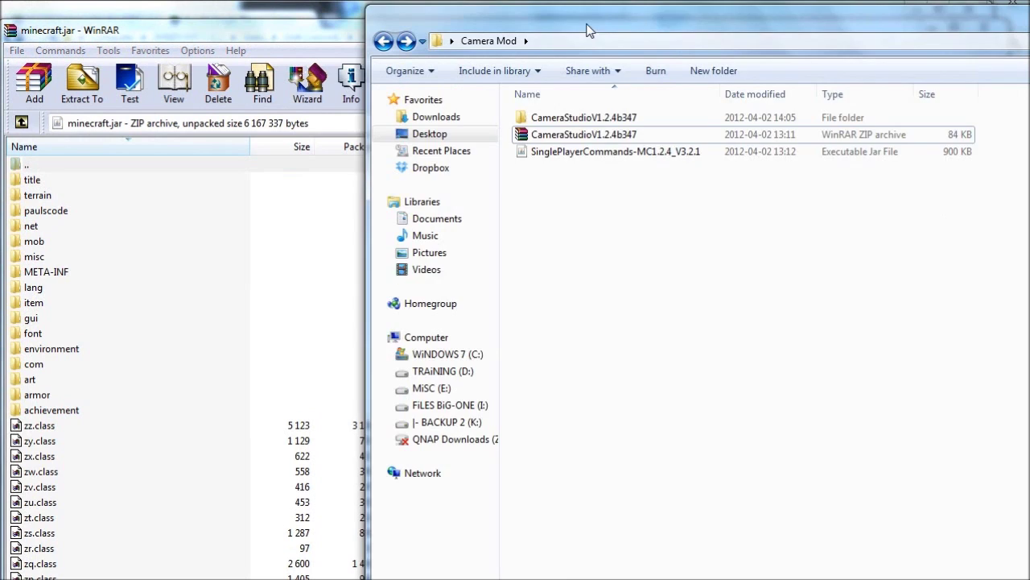
{"action": "left_click_drag", "start_coordinate": [598, 33], "coordinate": [676, 38]}
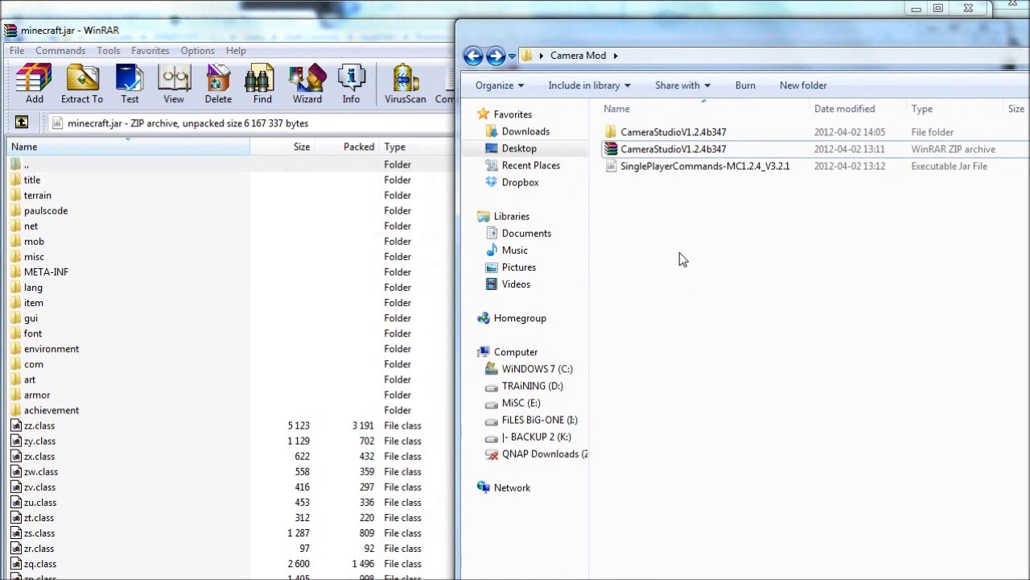
{"action": "double_click", "coordinate": [642, 134]}
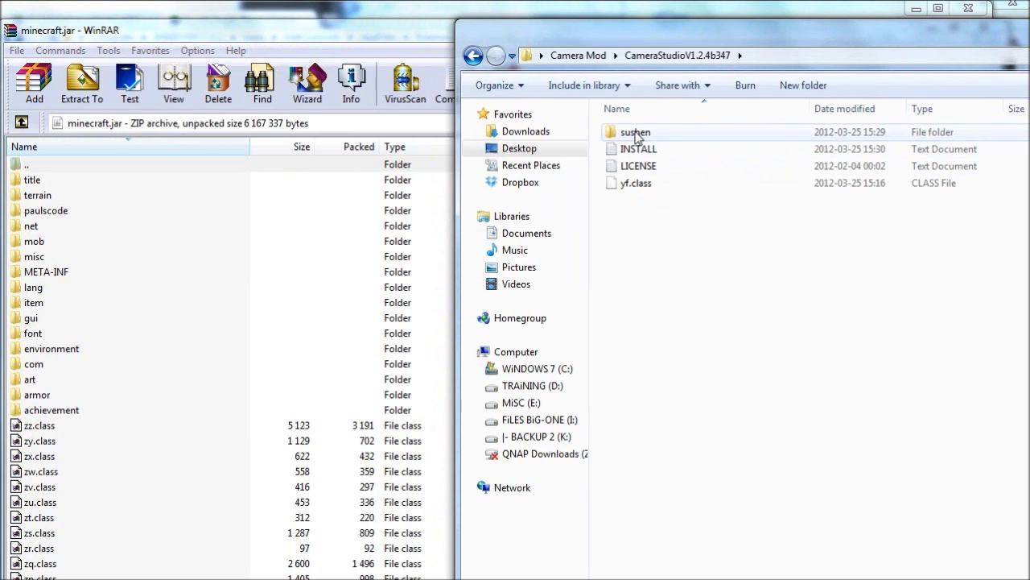
{"action": "left_click", "coordinate": [636, 135]}
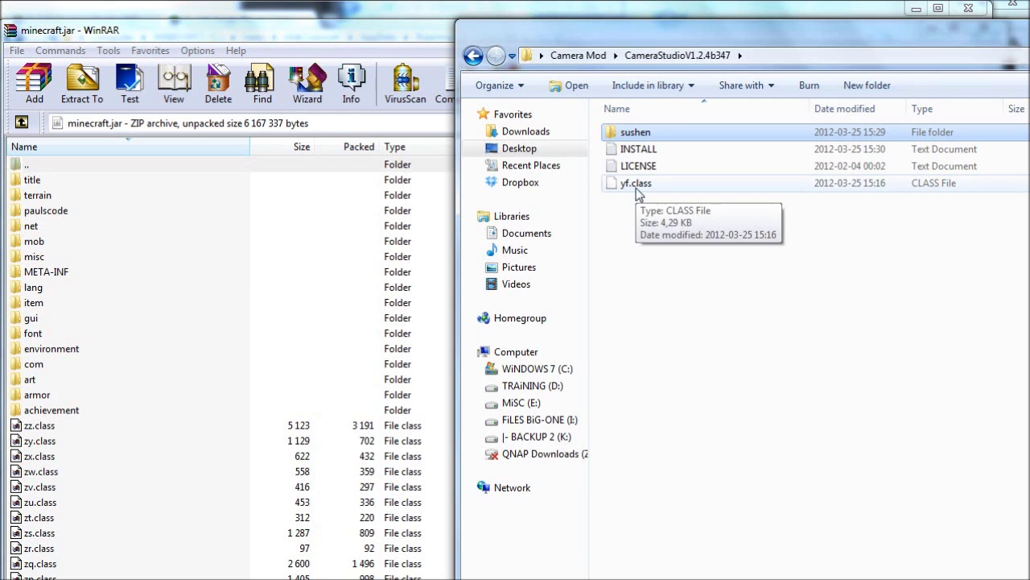
{"action": "left_click", "coordinate": [636, 185], "text": "ctrl"}
{"action": "left_click_drag", "start_coordinate": [653, 130], "coordinate": [255, 402]}
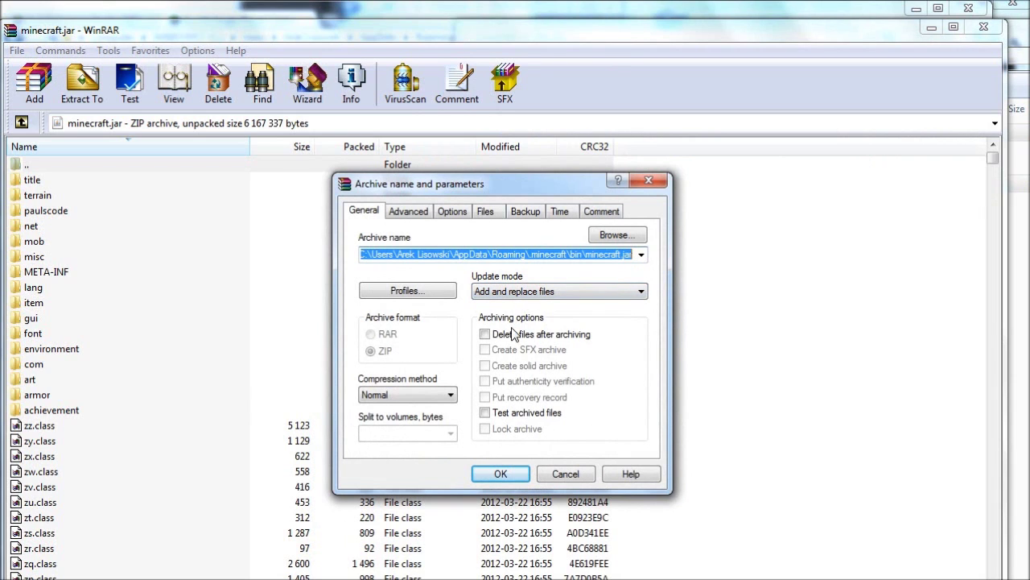
{"action": "left_click", "coordinate": [497, 476]}
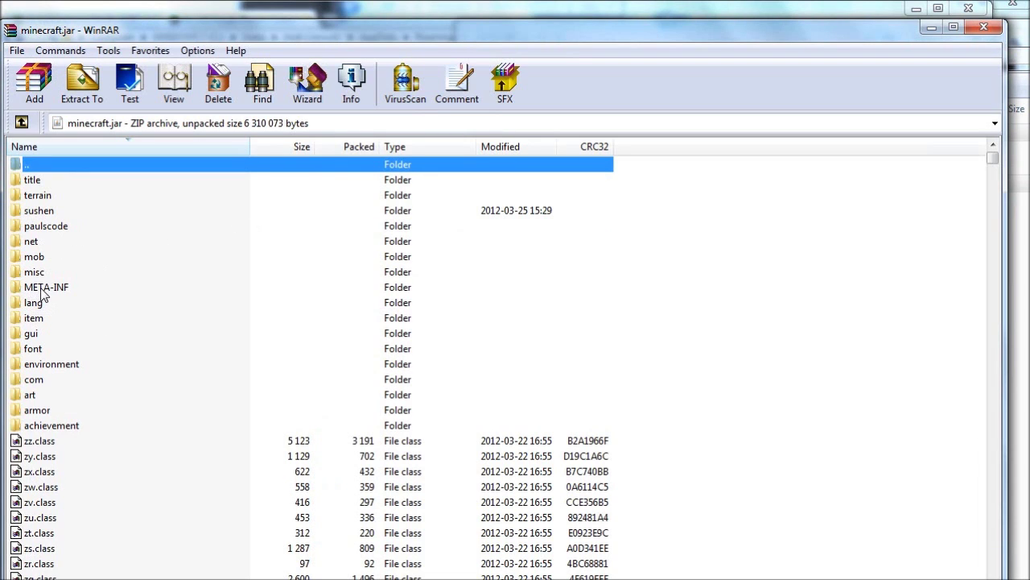
Step: Delete the META-INF folder from minecraft.jar and close WinRAR
{"action": "left_click", "coordinate": [48, 291]}
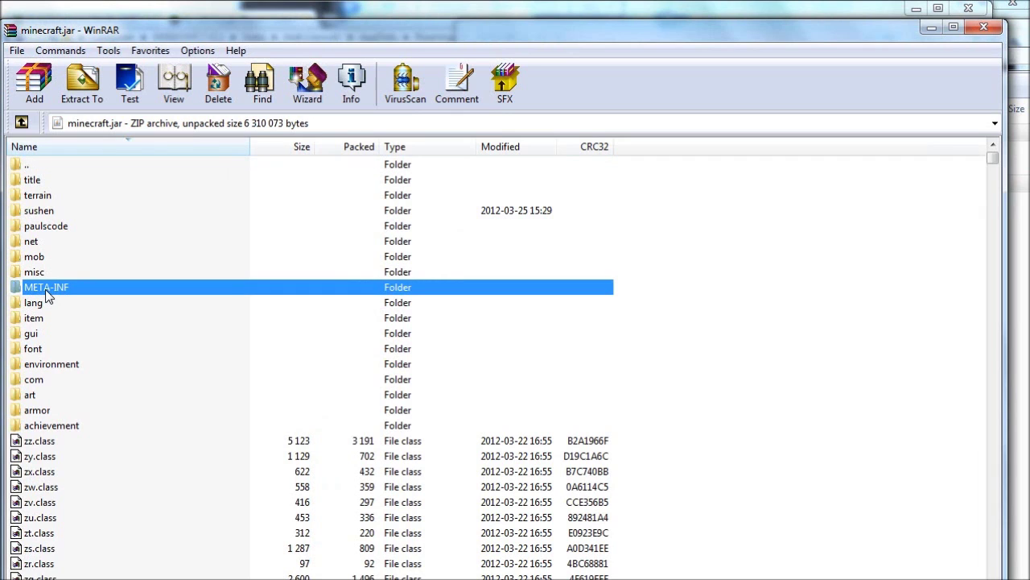
{"action": "key", "text": "Delete"}
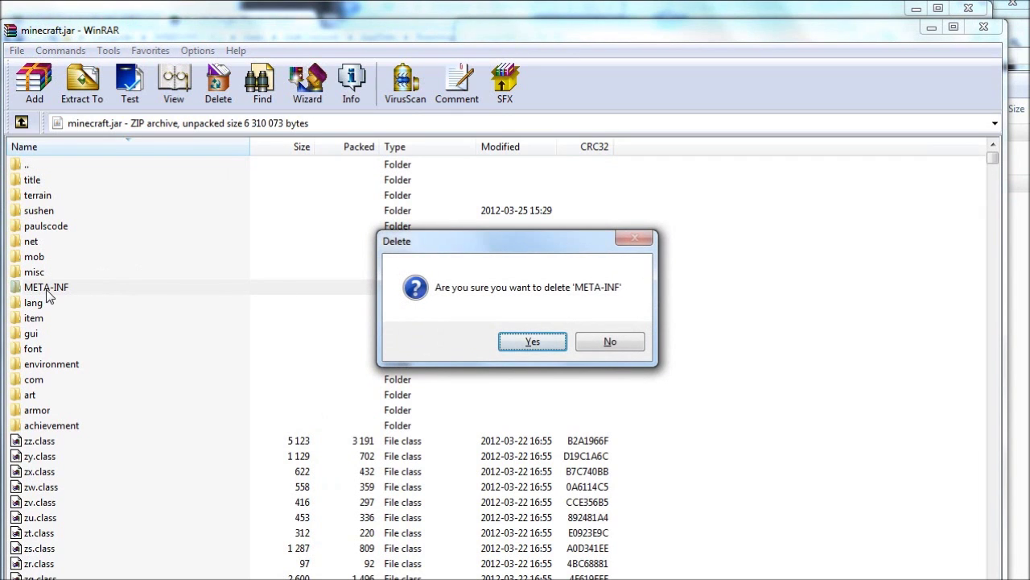
{"action": "left_click", "coordinate": [519, 342]}
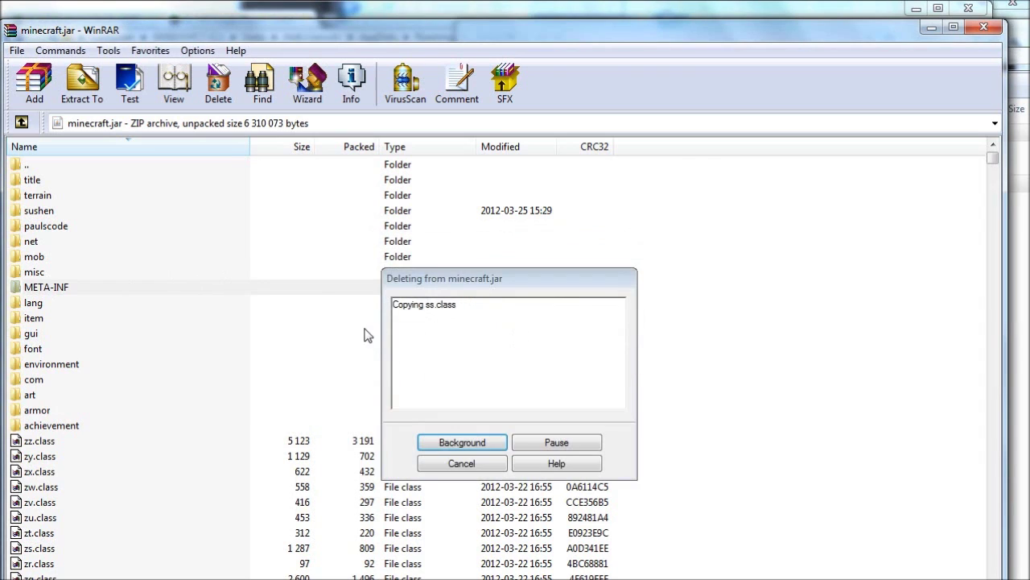
{"action": "left_click", "coordinate": [985, 31]}
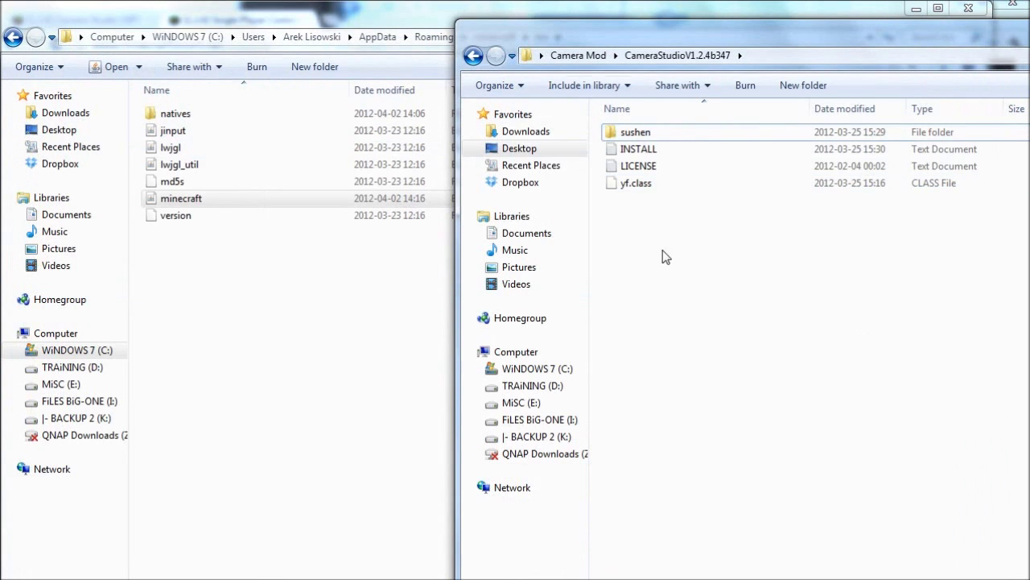
Step: Return to the Camera Mod folder and launch the SinglePlayerCommands-MC1.2.4_V3.2.1 installer
{"action": "left_click", "coordinate": [472, 55]}
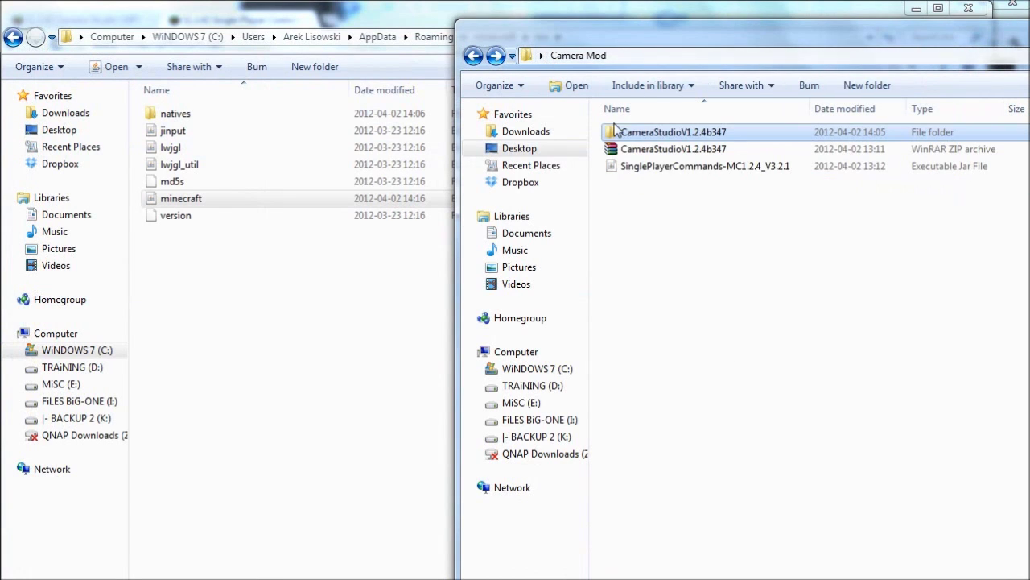
{"action": "left_click", "coordinate": [686, 210]}
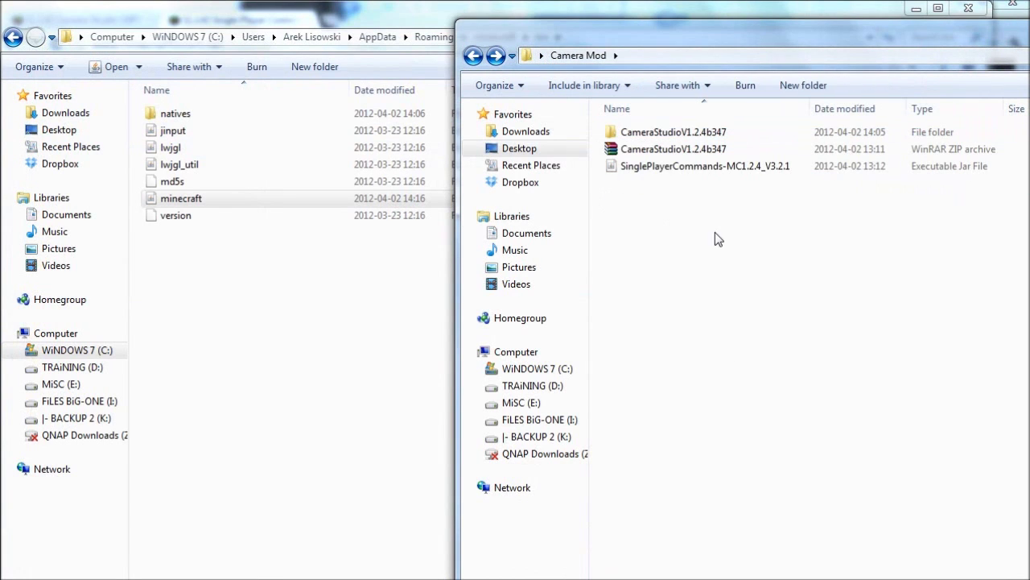
{"action": "left_click", "coordinate": [692, 171]}
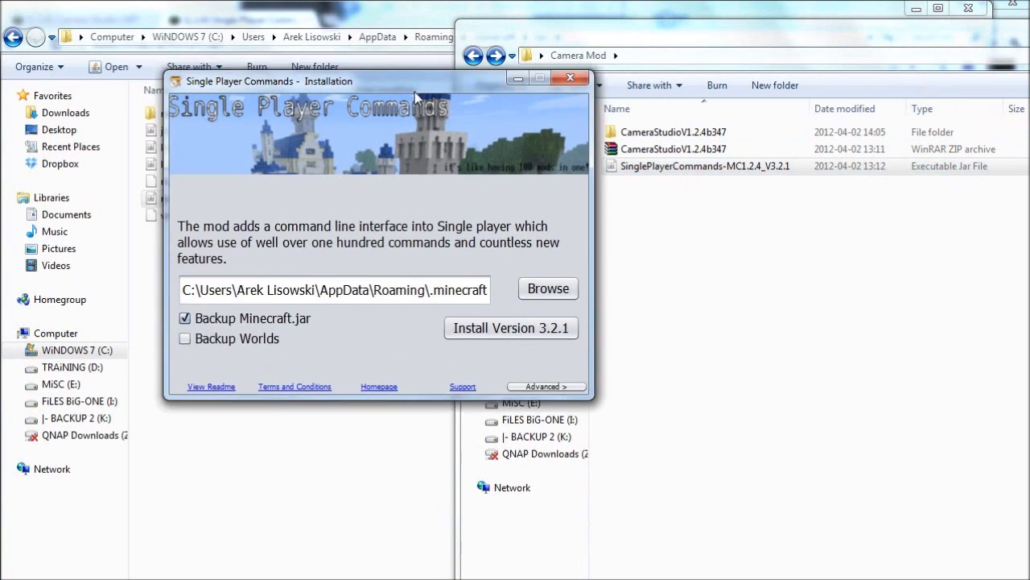
{"action": "left_click_drag", "start_coordinate": [415, 92], "coordinate": [473, 106]}
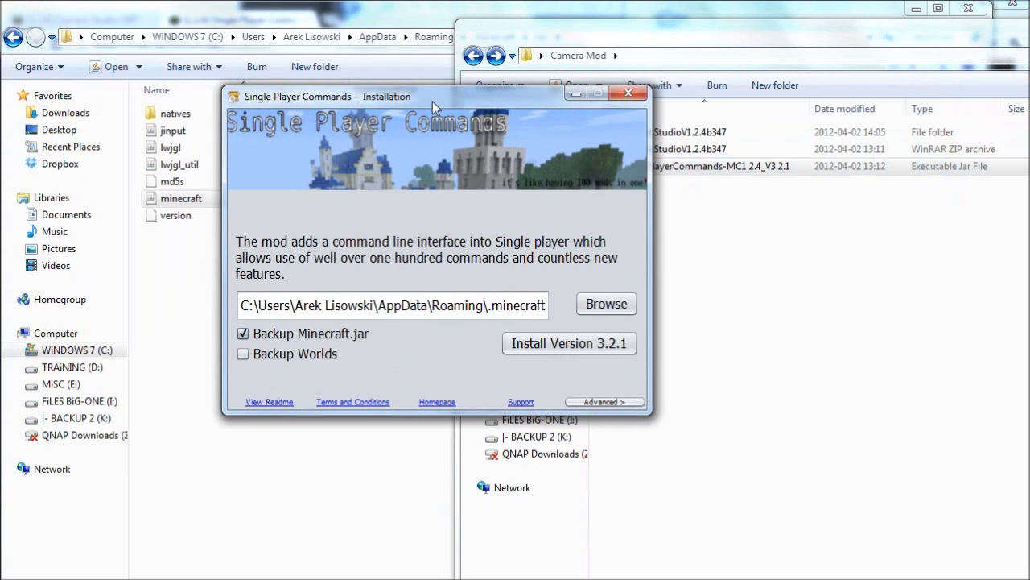
Step: Install Single Player Commands 3.2.1 and close the installer after it succeeds
{"action": "left_click", "coordinate": [549, 344]}
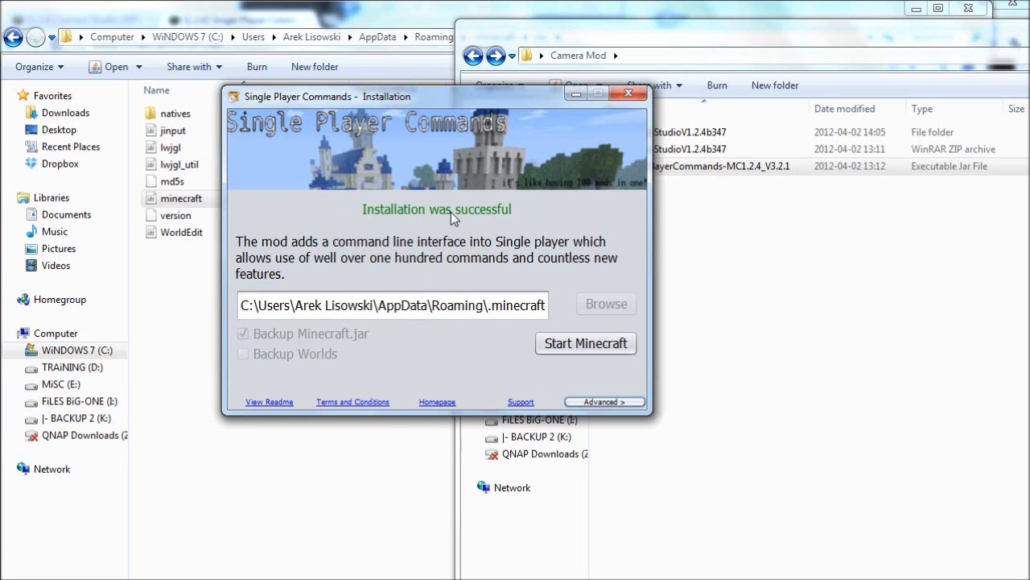
{"action": "left_click", "coordinate": [627, 95]}
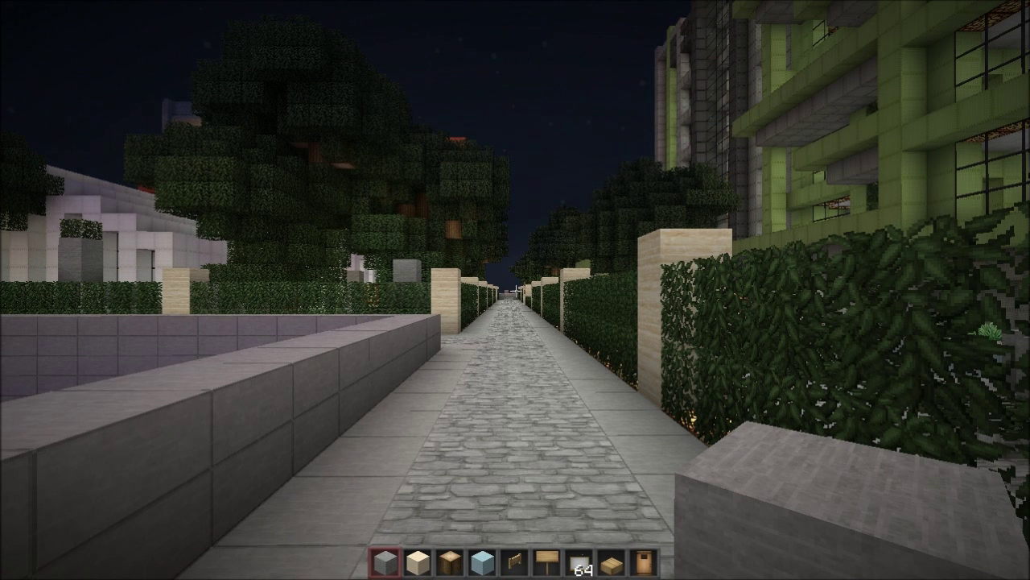
Step: Walk to the start of the cobblestone path and register camera point p1 with /cam p
{"action": "key", "text": "w"}
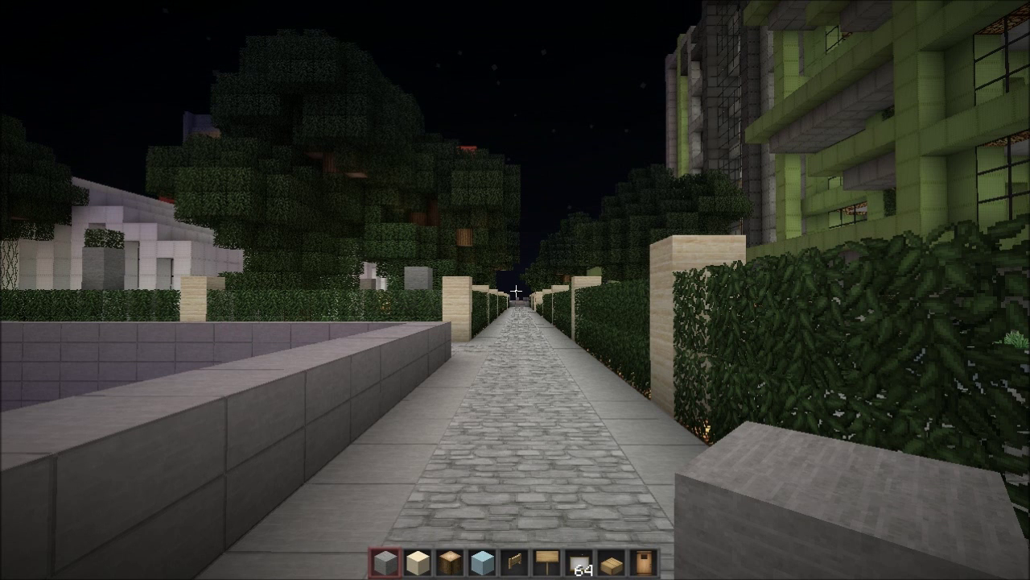
{"action": "type", "text": "t"}
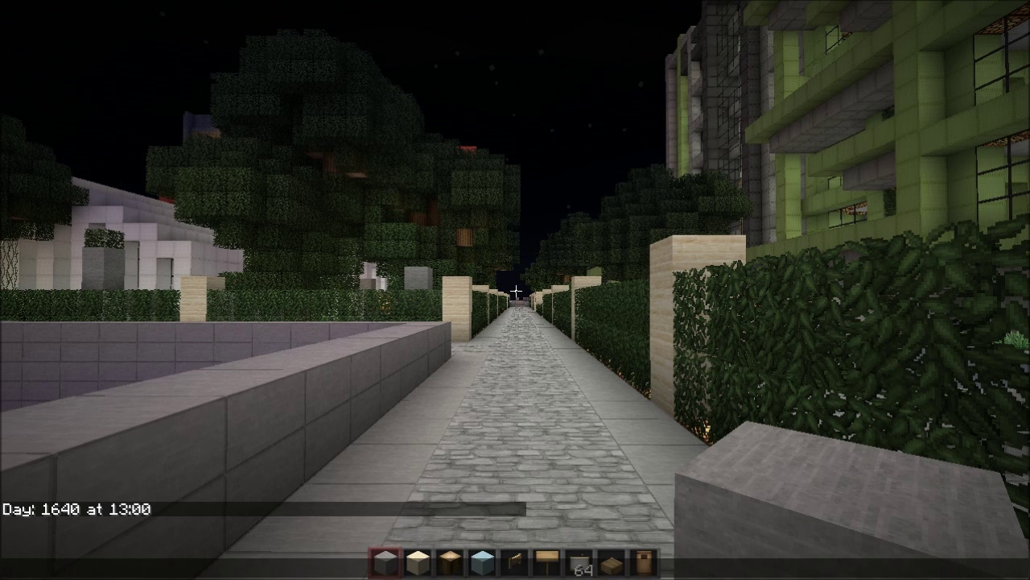
{"action": "type", "text": "/cam"}
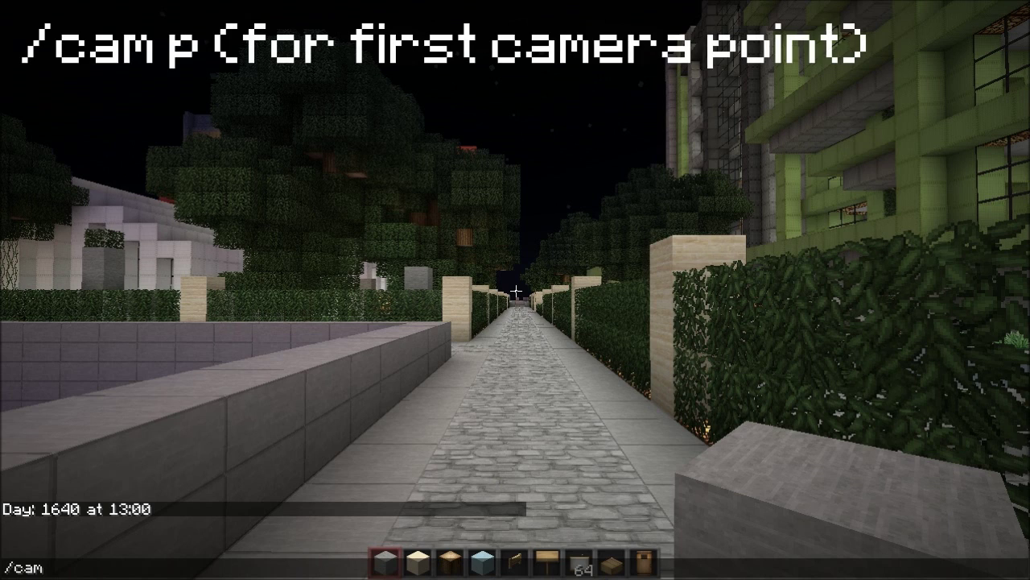
{"action": "key", "text": "Return"}
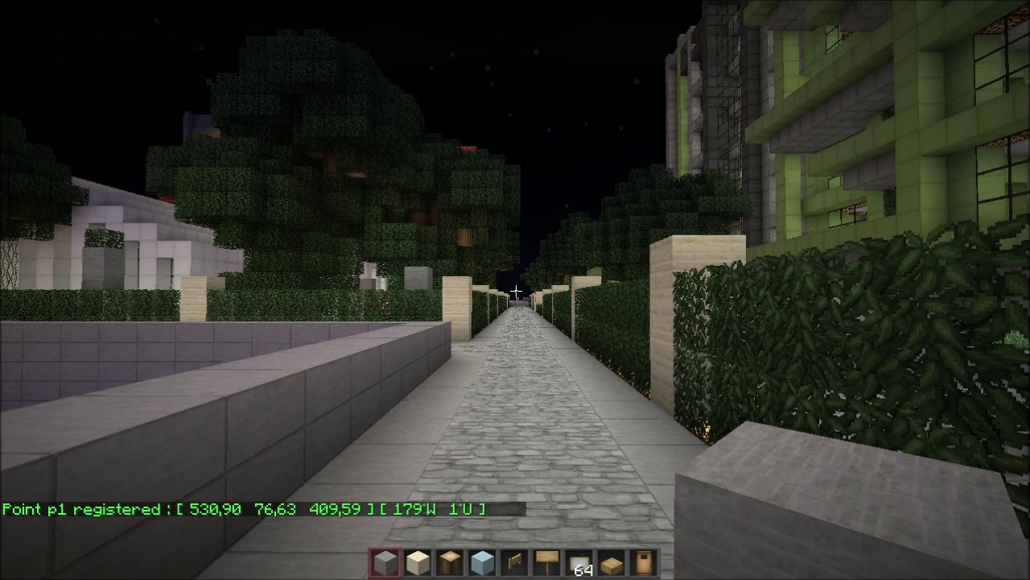
Step: Walk further along the hedge-lined path and register camera point p2
{"action": "key", "text": "w"}
{"action": "key", "text": "w"}
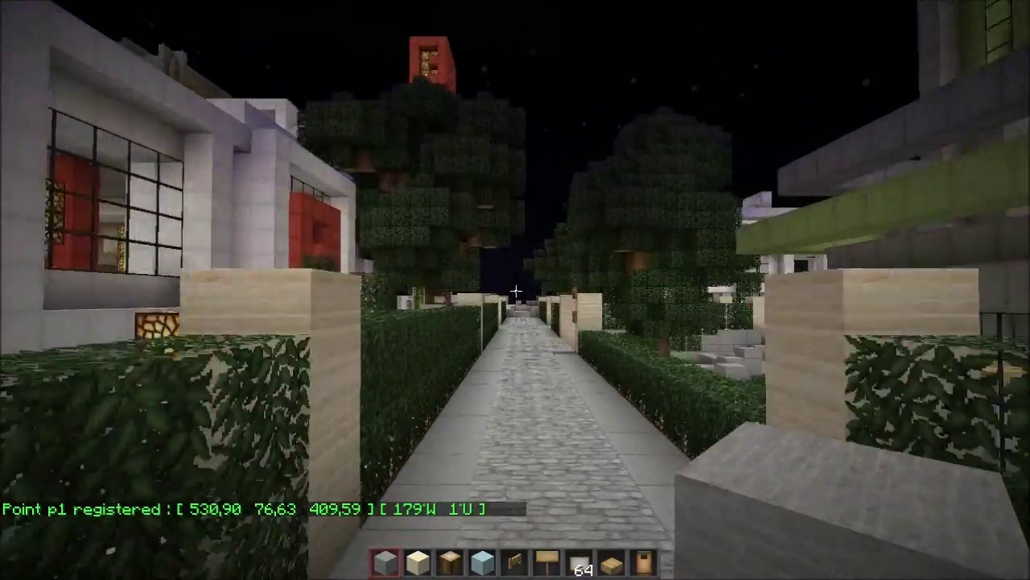
{"action": "key", "text": "w"}
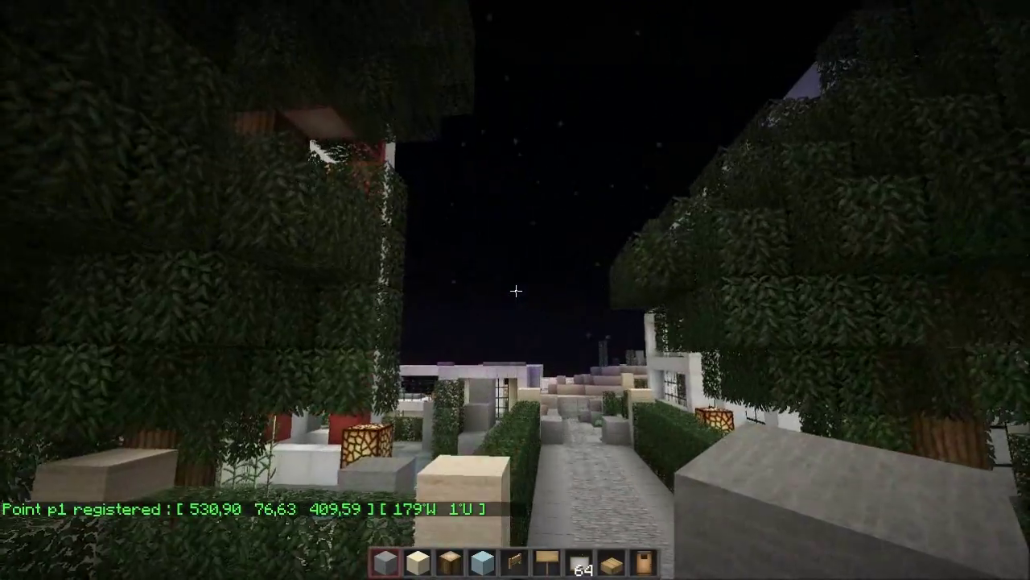
{"action": "key", "text": "slash"}
{"action": "type", "text": "cam p"}
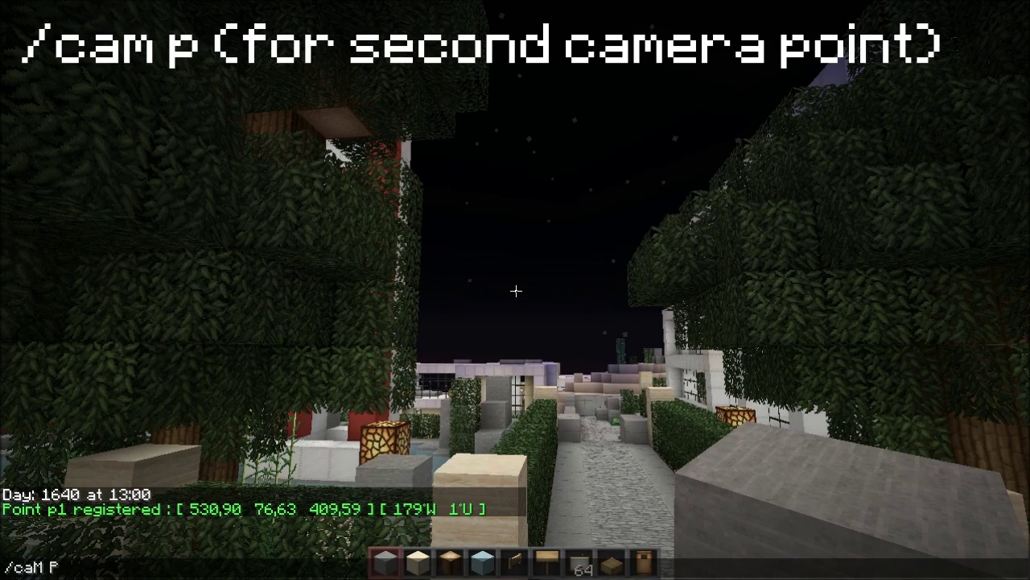
{"action": "key", "text": "Return"}
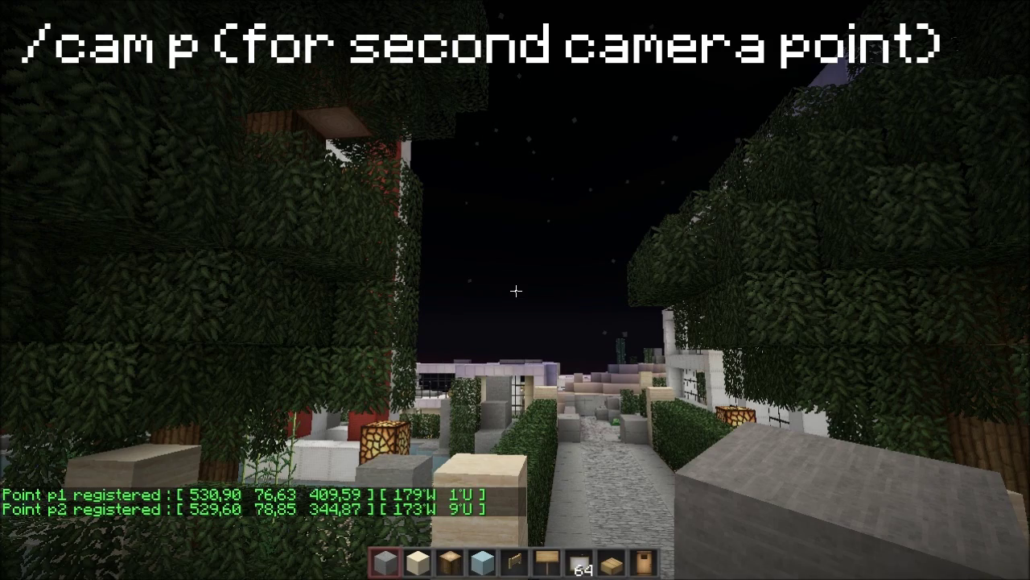
{"action": "key", "text": "w"}
{"action": "key", "text": "space"}
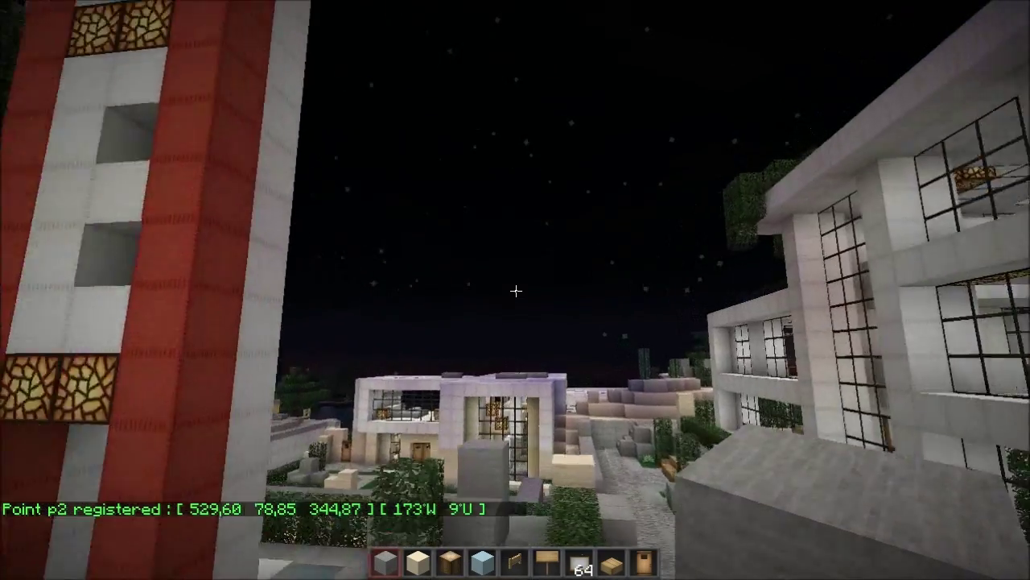
Step: Back away above the plaza and register camera point p3
{"action": "key", "text": "s"}
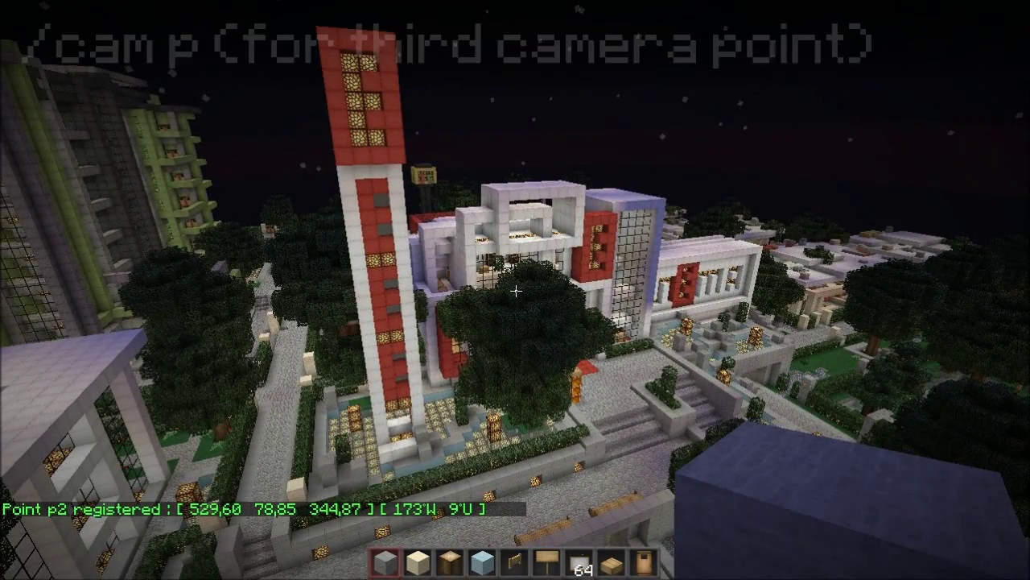
{"action": "type", "text": "/cam"}
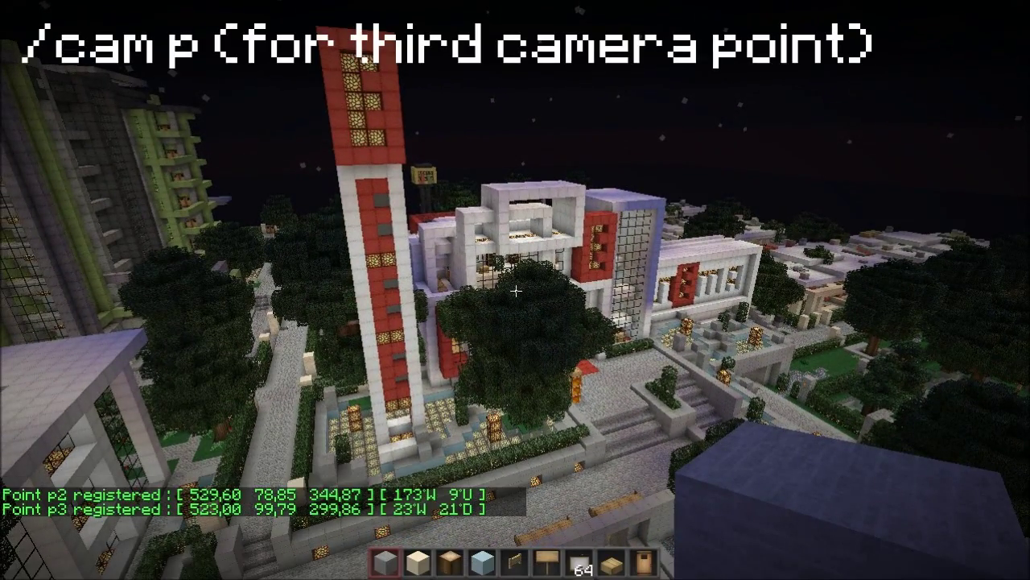
{"action": "type", "text": "w"}
{"action": "key", "text": "w"}
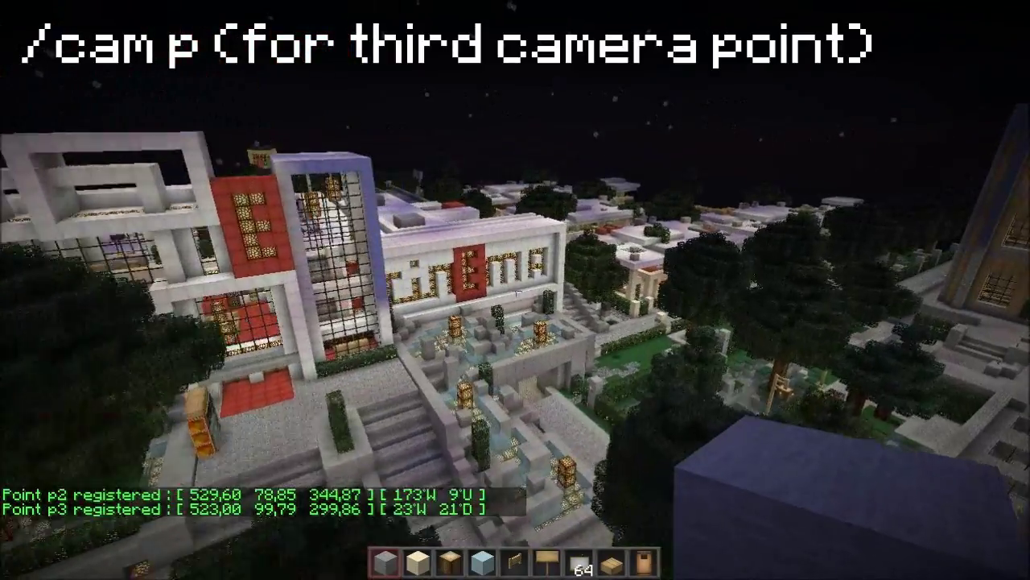
Step: Move right around the cinema and register camera point p4
{"action": "key", "text": "d"}
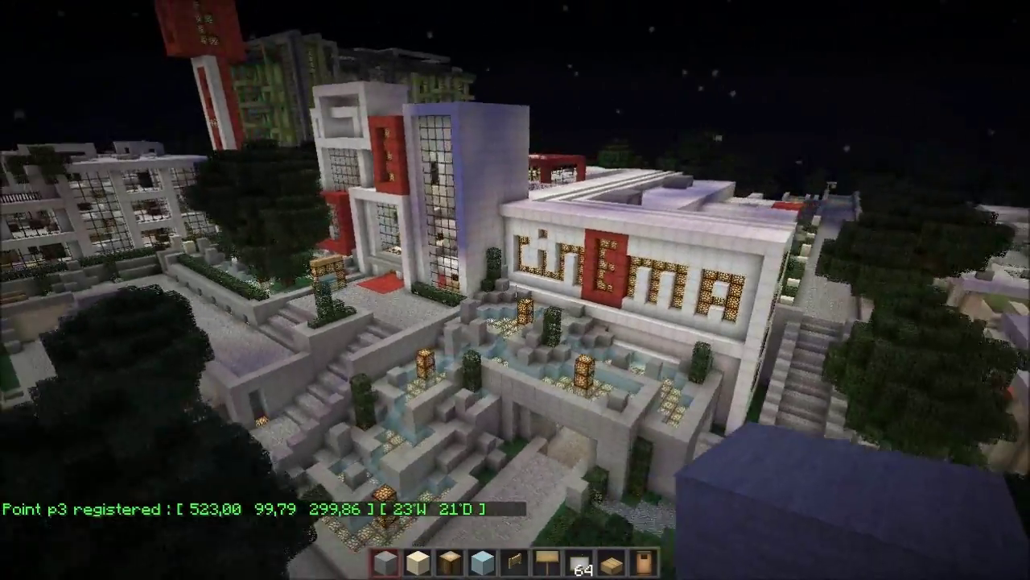
{"action": "key", "text": "d"}
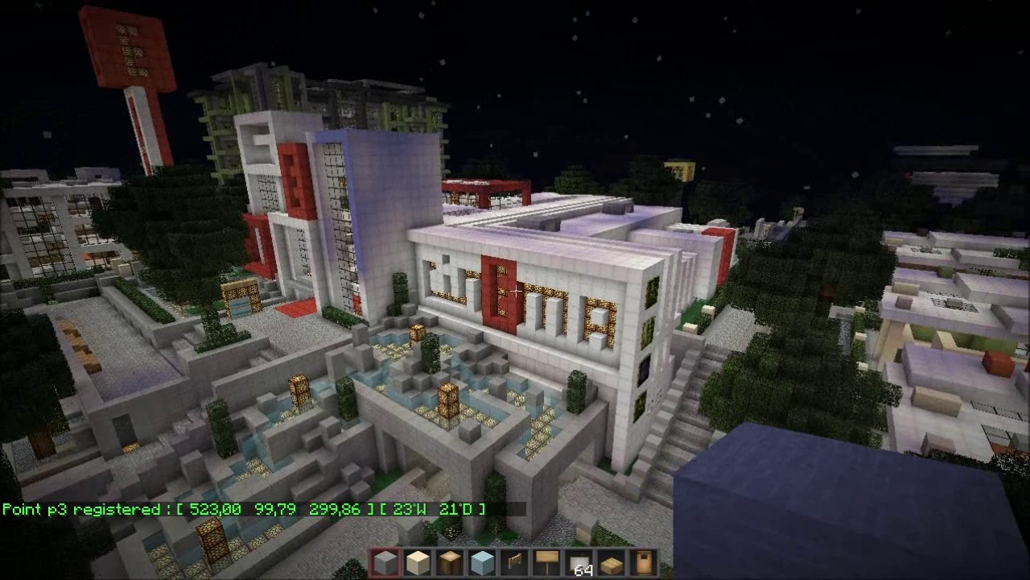
{"action": "key", "text": "slash"}
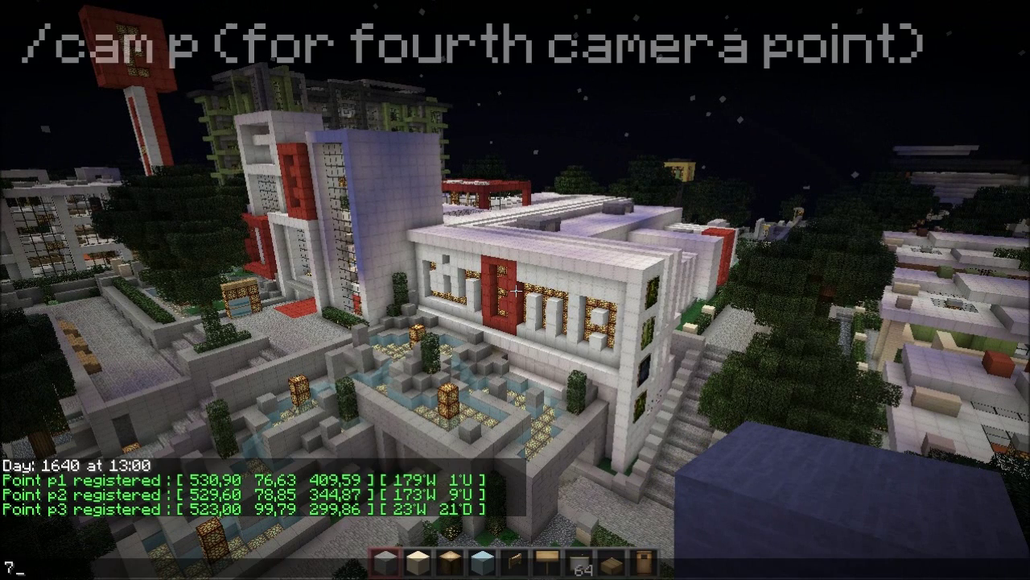
{"action": "key", "text": "Return"}
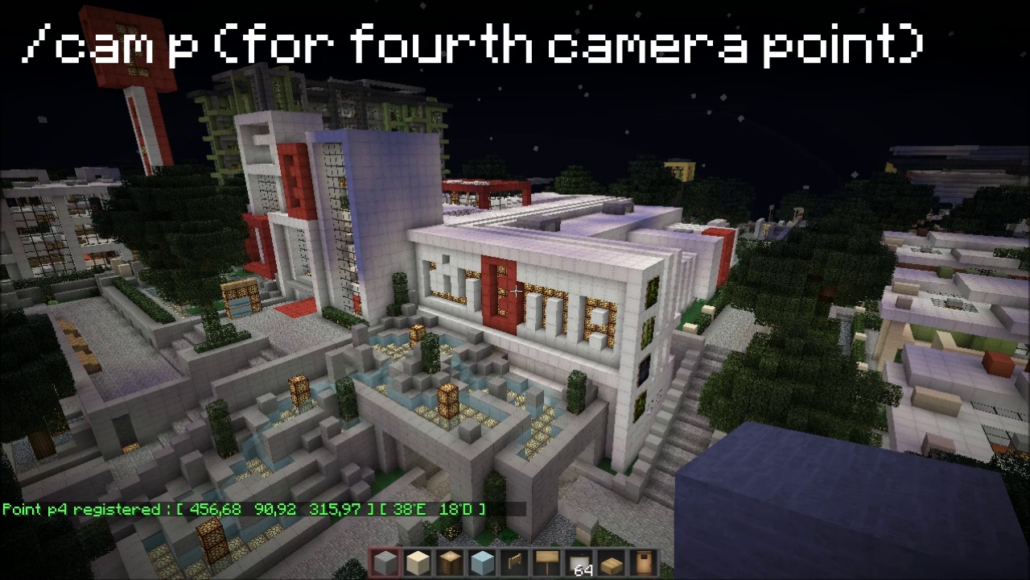
{"action": "key", "text": "slash"}
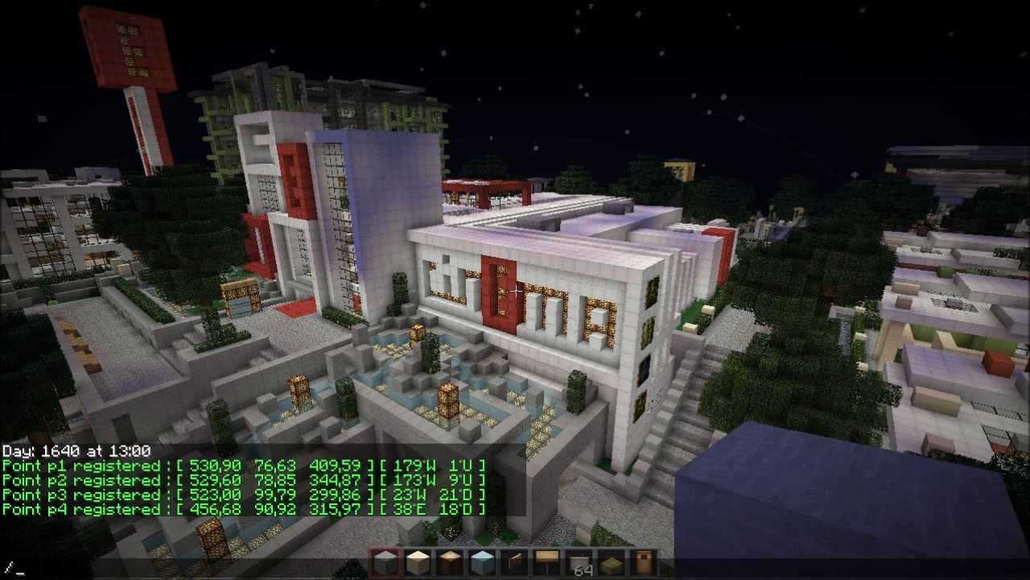
{"action": "type", "text": "c"}
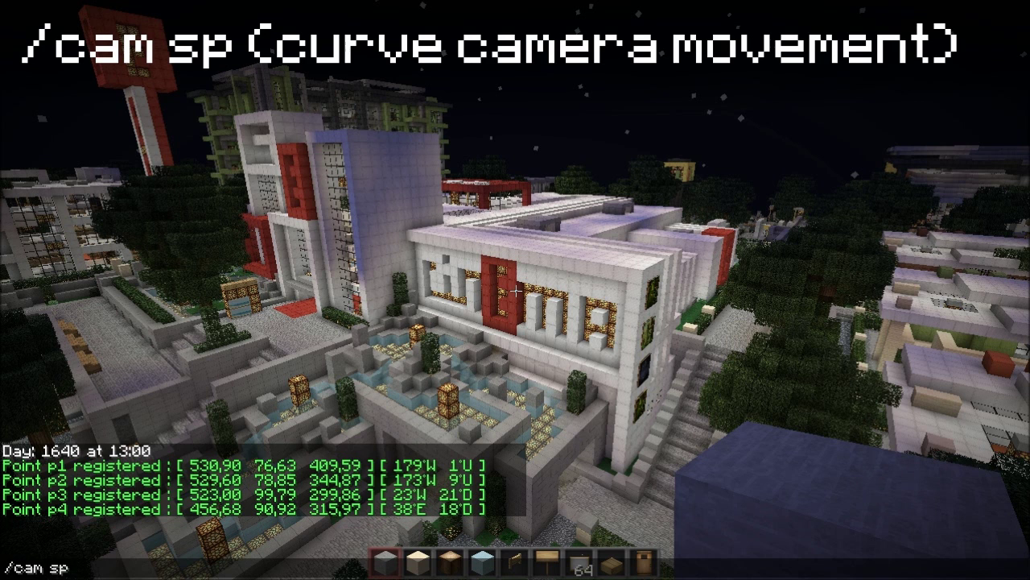
{"action": "type", "text": "am sp"}
Step: Build the p1–p4 curve with /cam sp and play it using /cam start 15s
{"action": "key", "text": "Return"}
{"action": "key", "text": "t"}
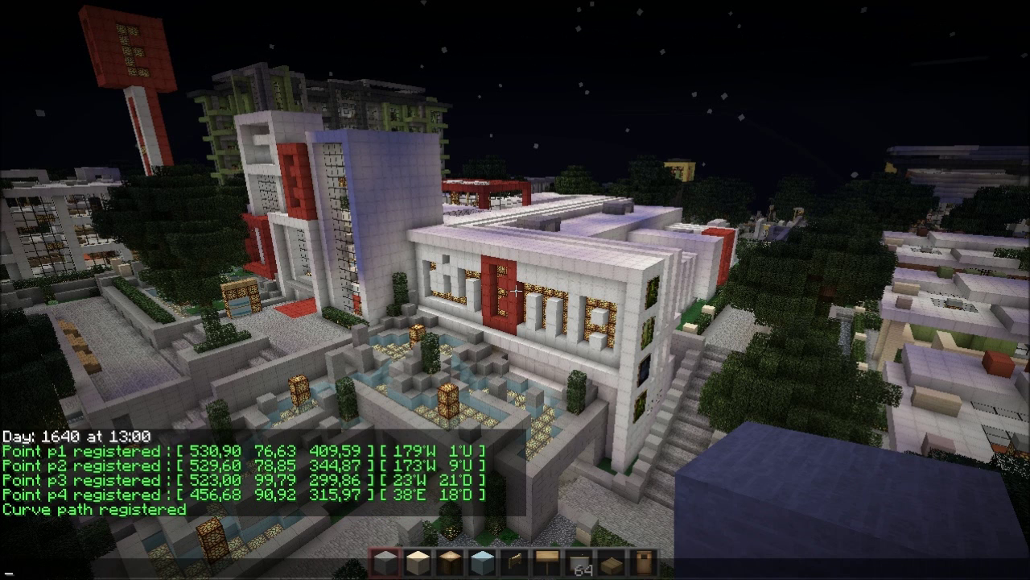
{"action": "type", "text": "/cam star"}
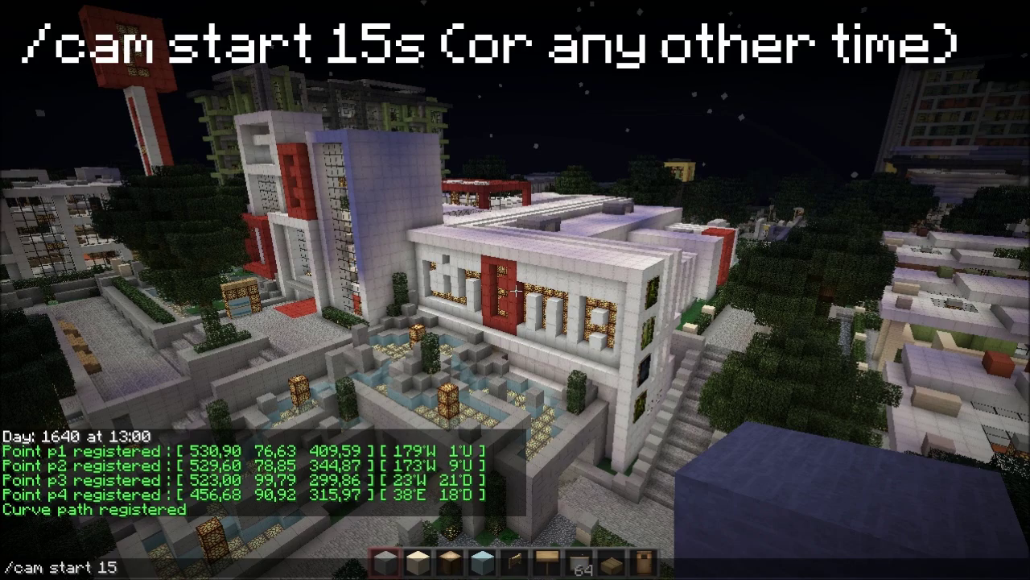
{"action": "type", "text": "t 15s"}
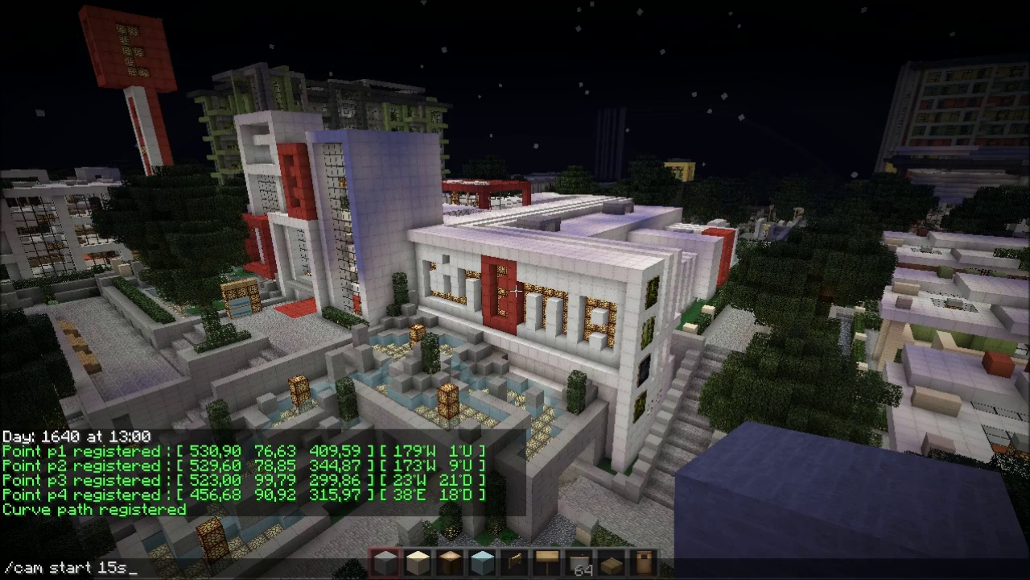
{"action": "key", "text": "Return"}
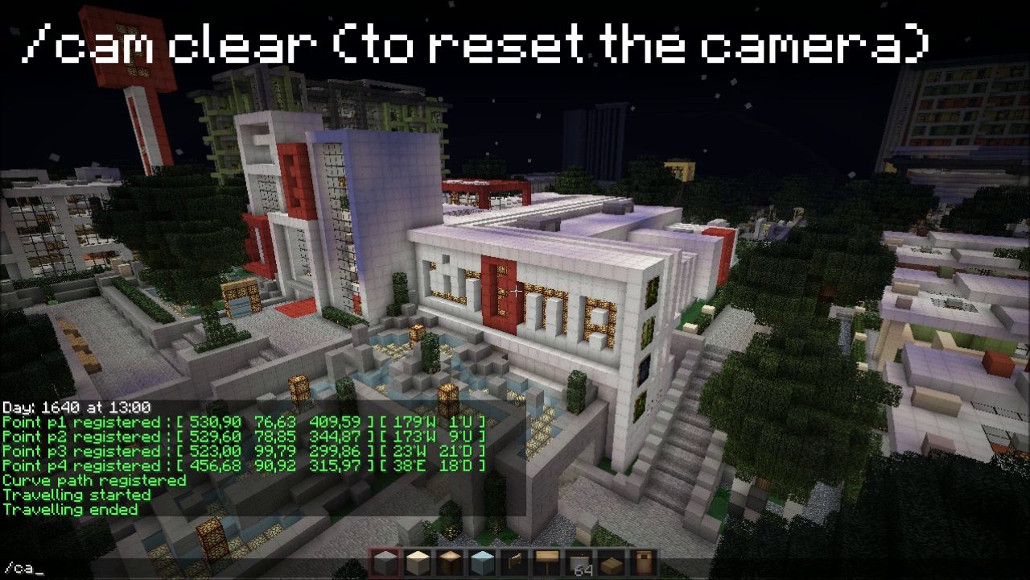
Step: Run /cam clear to reset the camera path, then fly down to the cinema's fountain courtyard
{"action": "type", "text": "ar"}
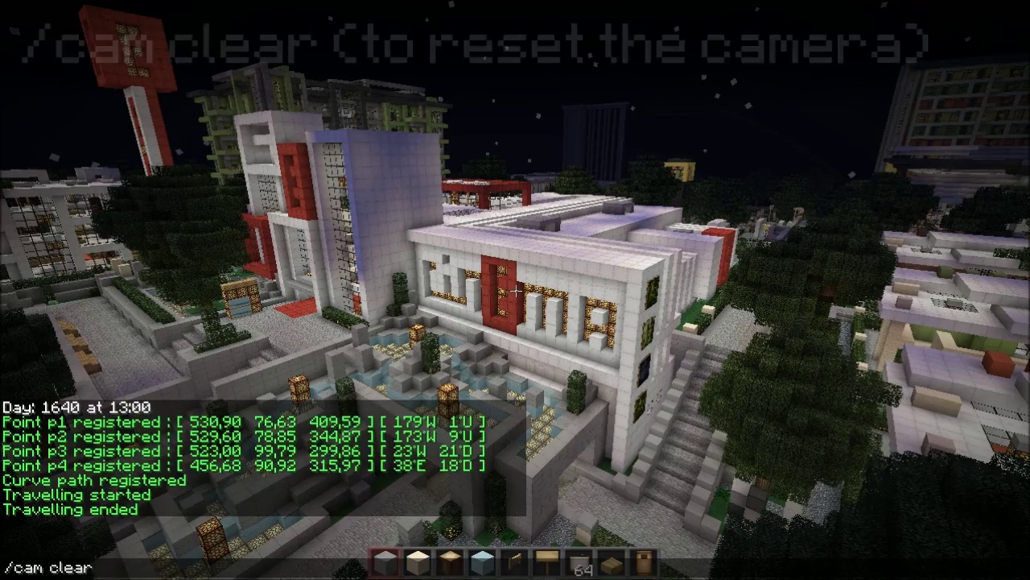
{"action": "key", "text": "Return"}
{"action": "key", "text": "F1"}
{"action": "key", "text": "F1"}
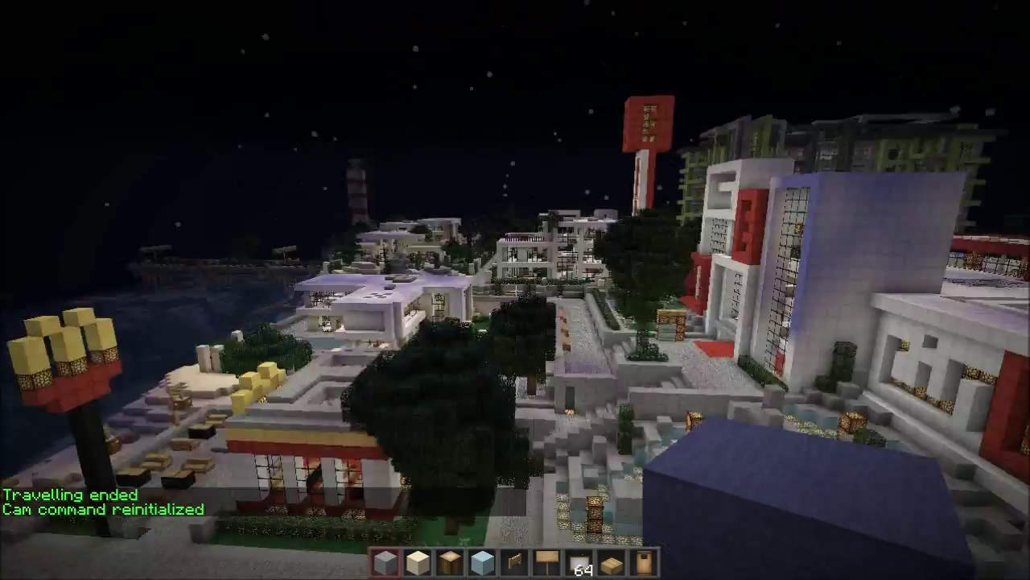
{"action": "key", "text": "w"}
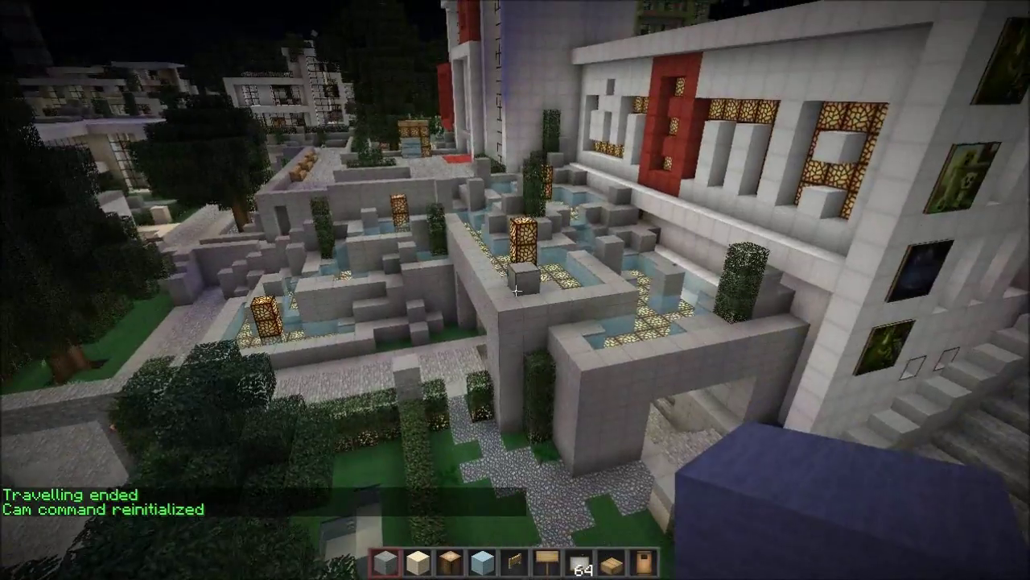